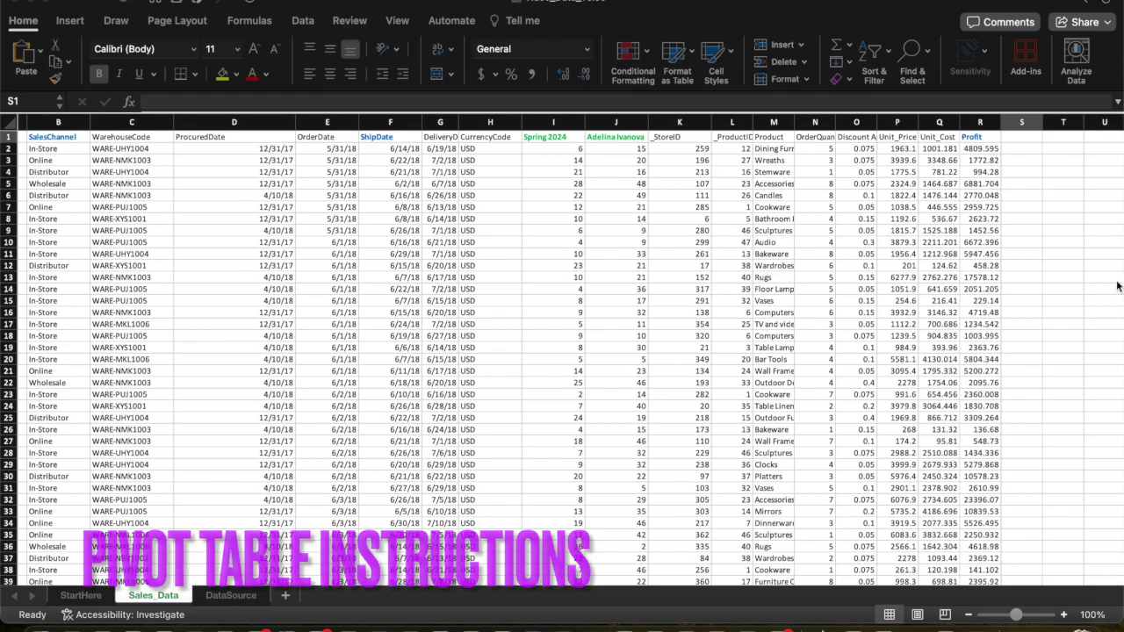
Add a "Gross Margin" header in cell S1, next to the Profit column
scroll(985, 283, right, 3)
scroll(985, 283, left, 1)
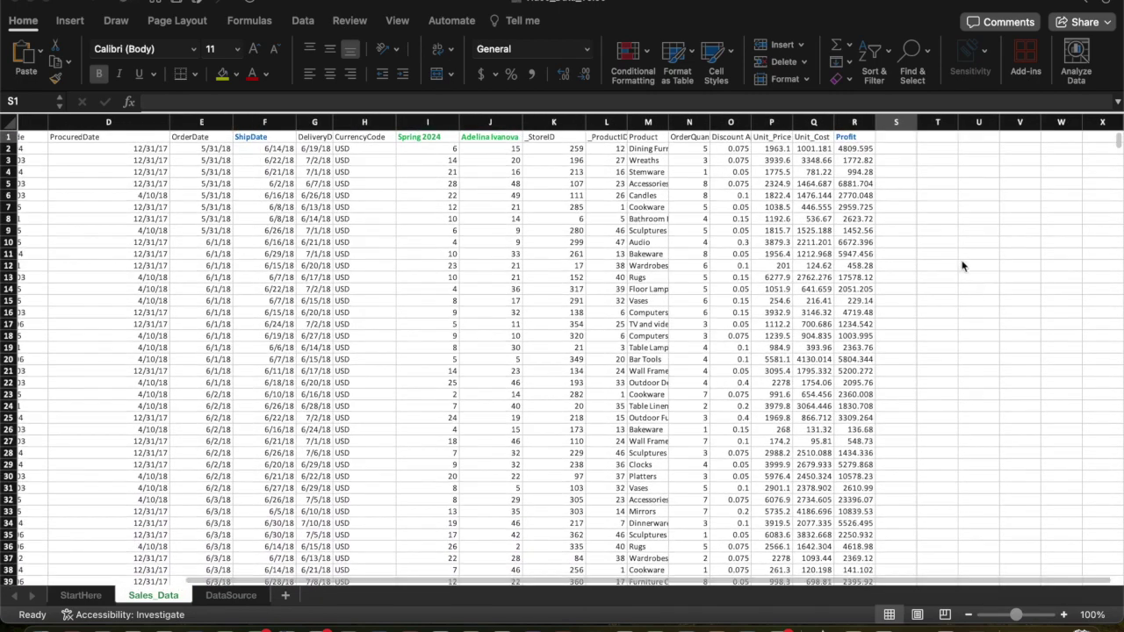
click(897, 139)
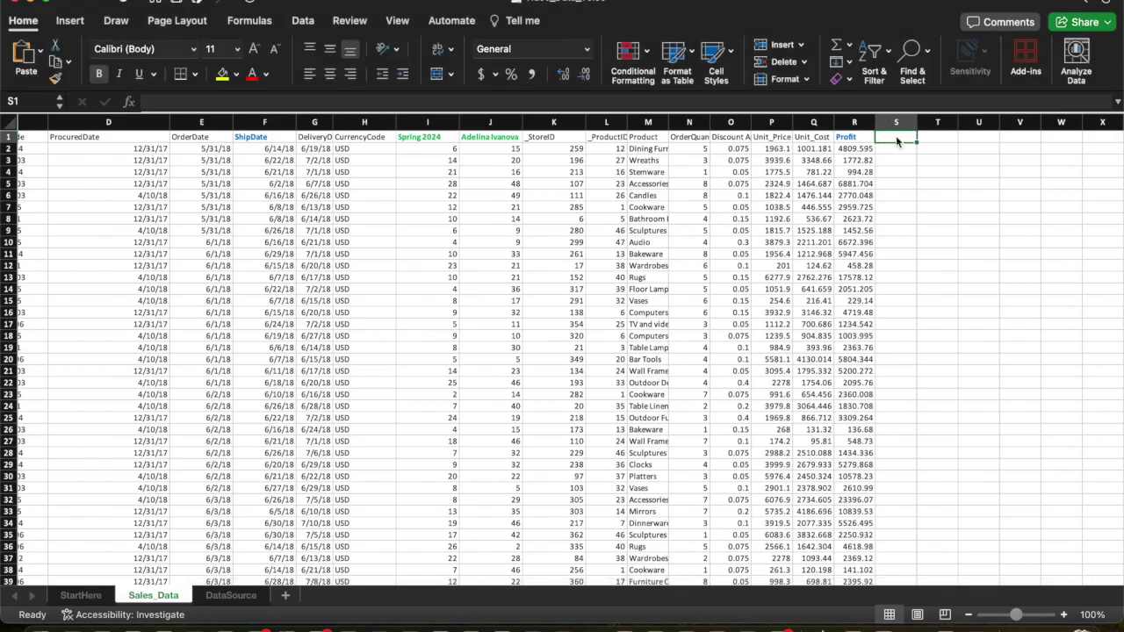
text(Gross Margin)
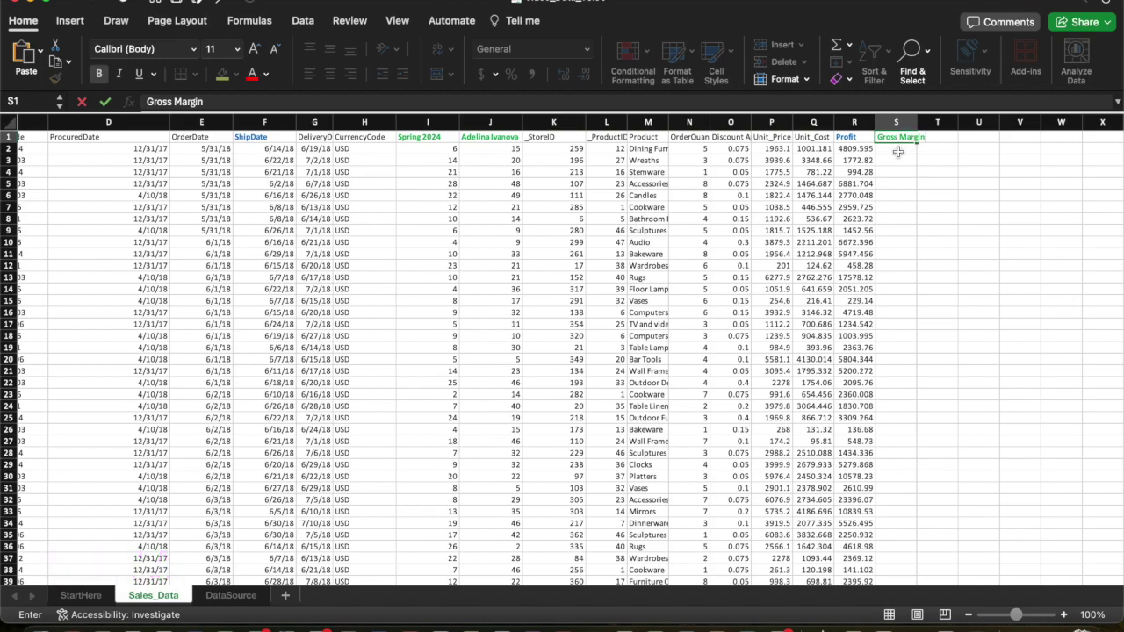
key(Return)
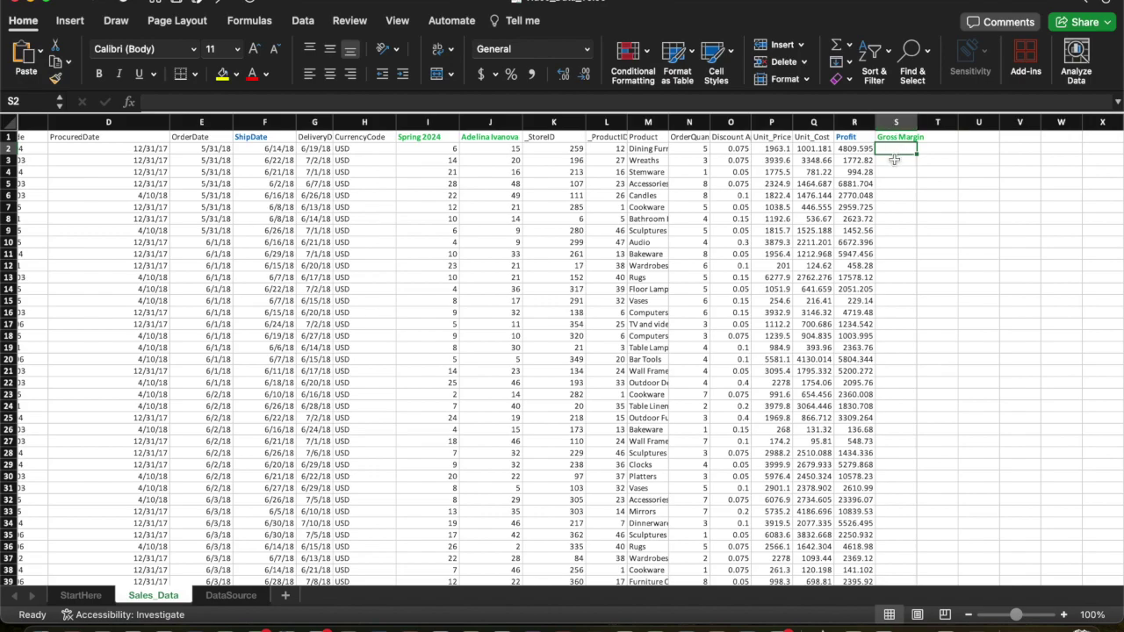
Enter the formula =(P2-Q2/P2) in S2 to calculate the margin from unit price and unit cost
text(=()
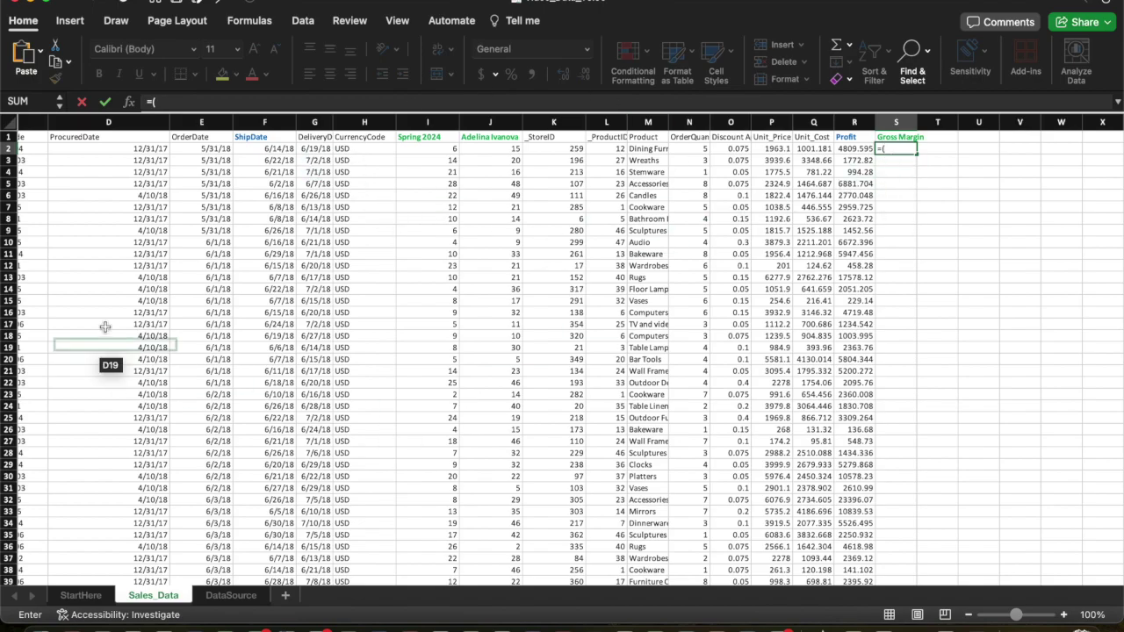
scroll(173, 365, down, 1)
scroll(173, 364, left, 5)
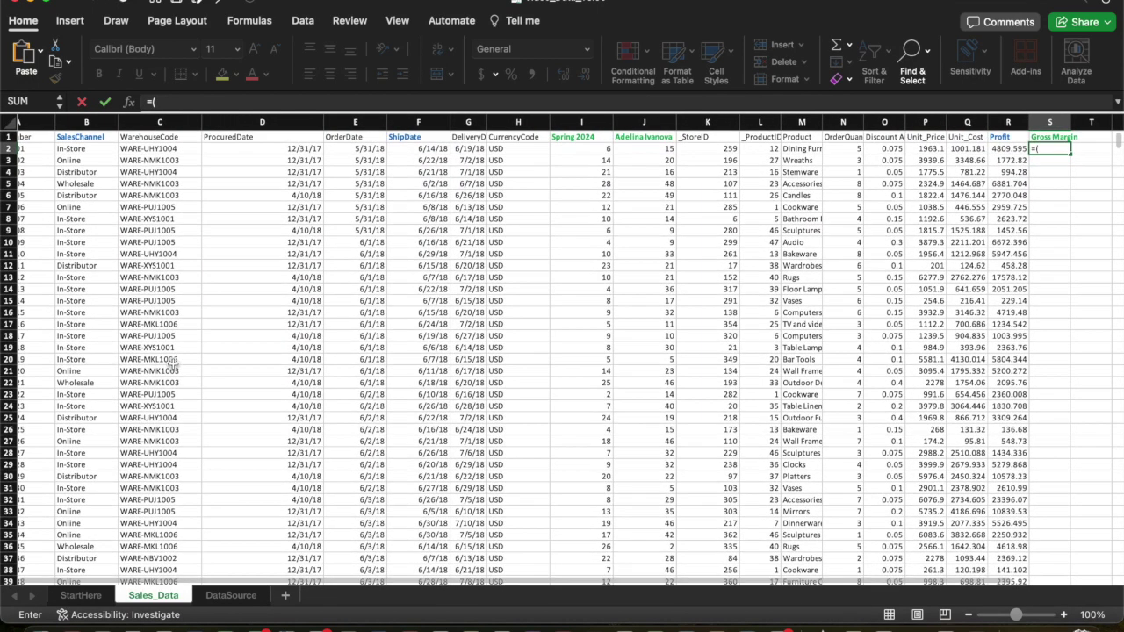
scroll(606, 395, right, 2)
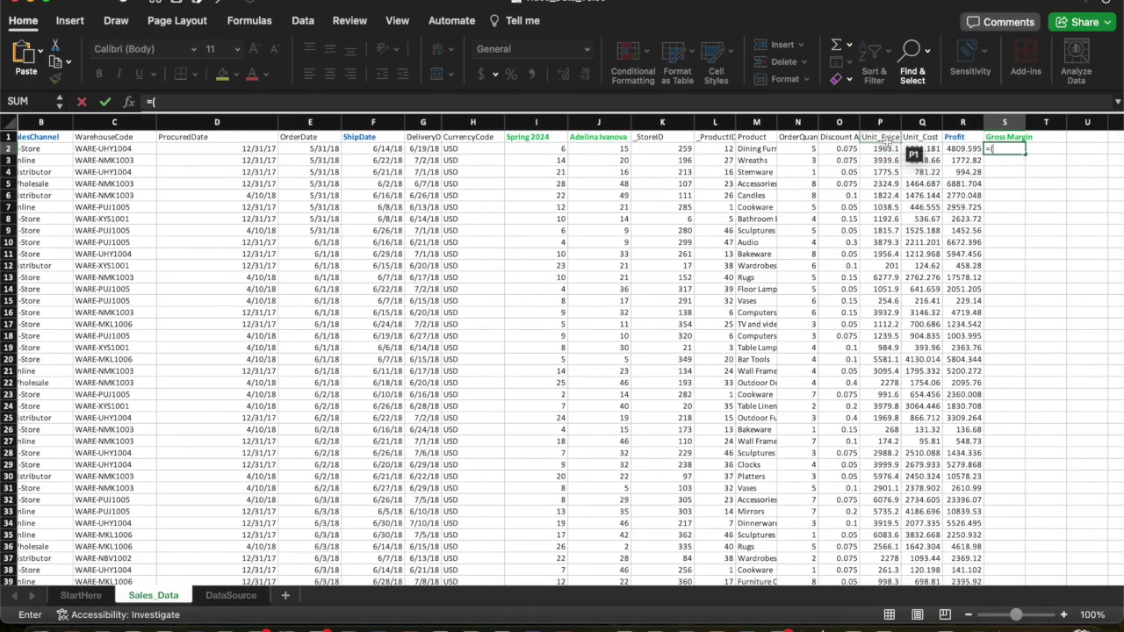
scroll(892, 175, right, 1)
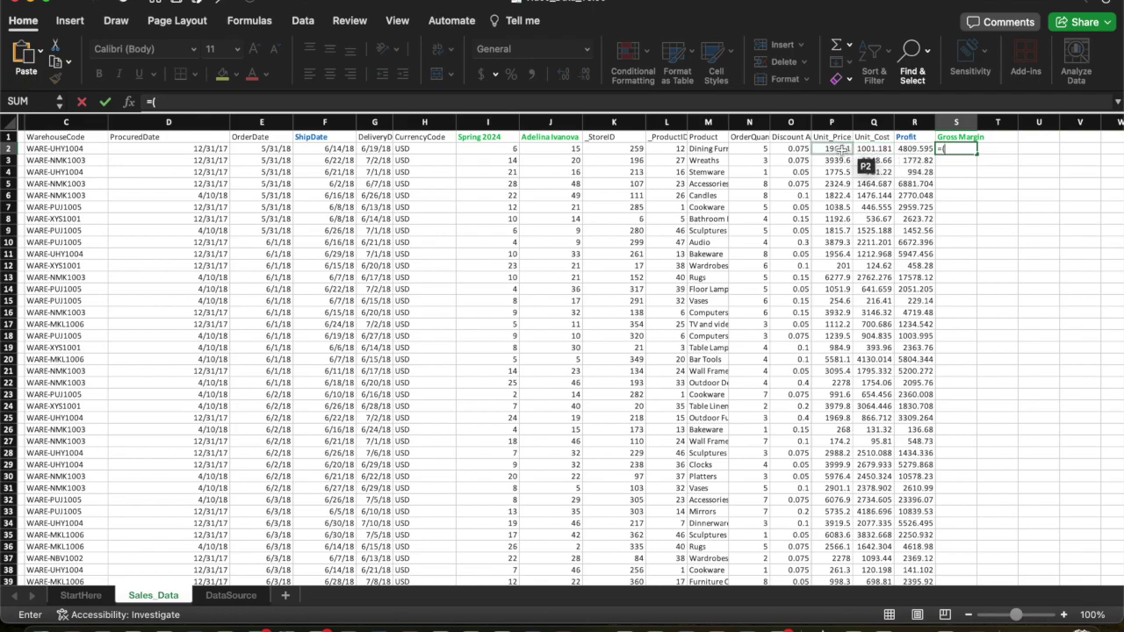
click(841, 149)
text(-)
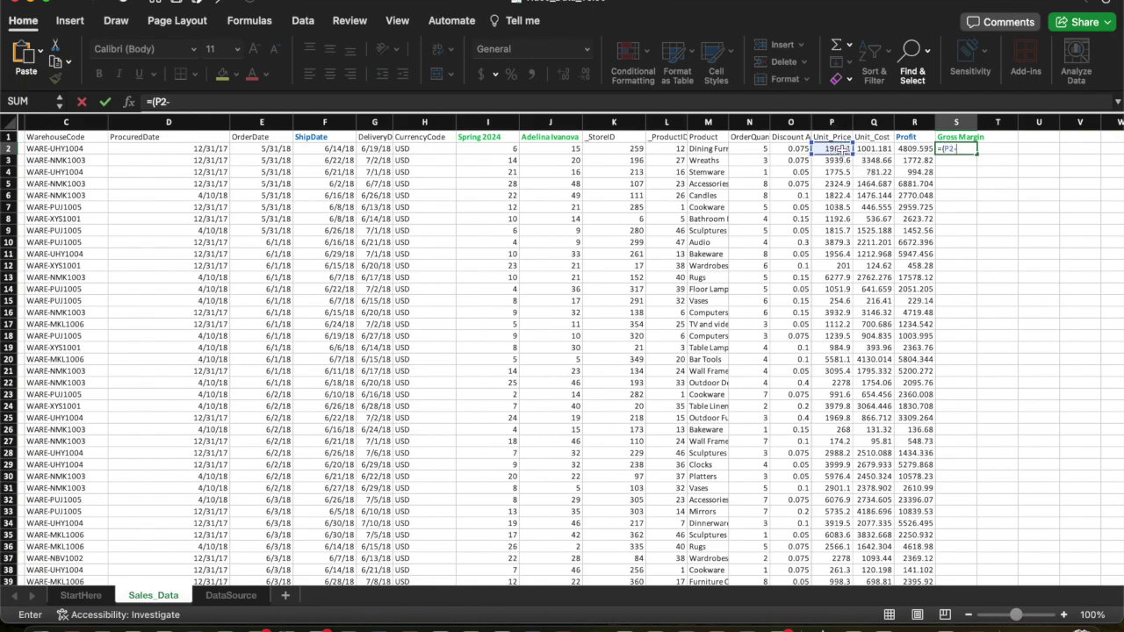
click(874, 151)
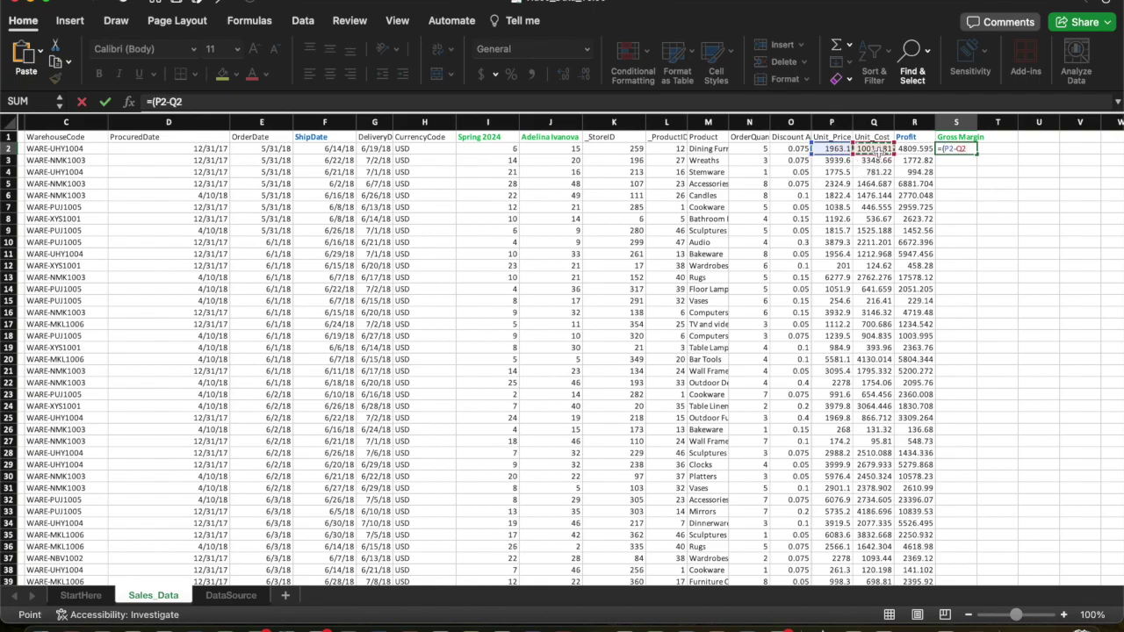
text(/)
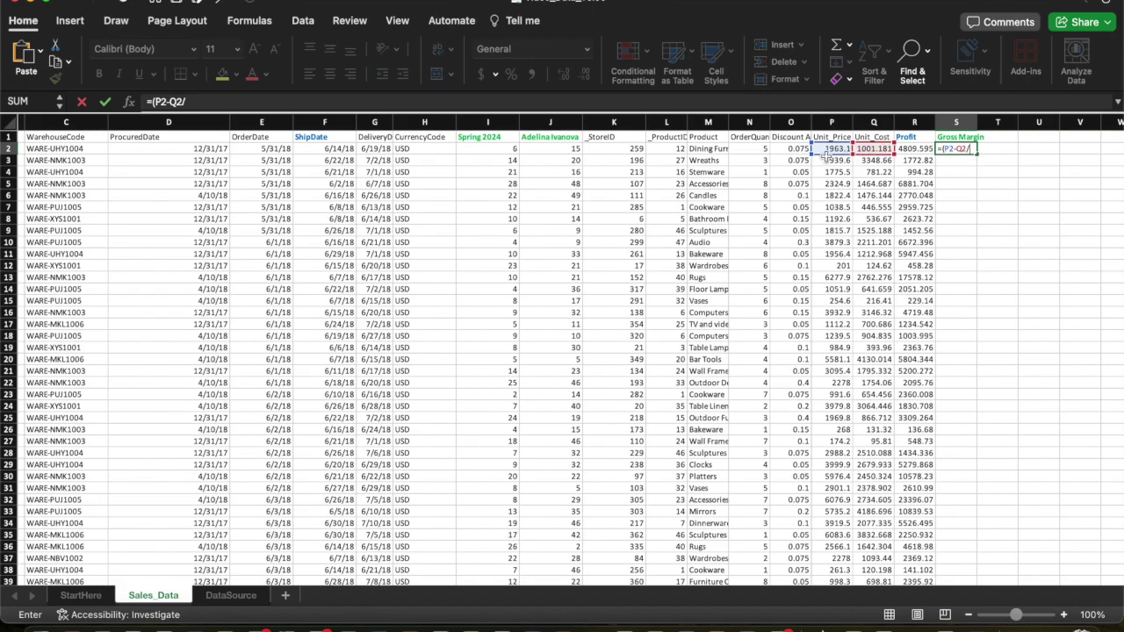
click(836, 152)
text())
key(Return)
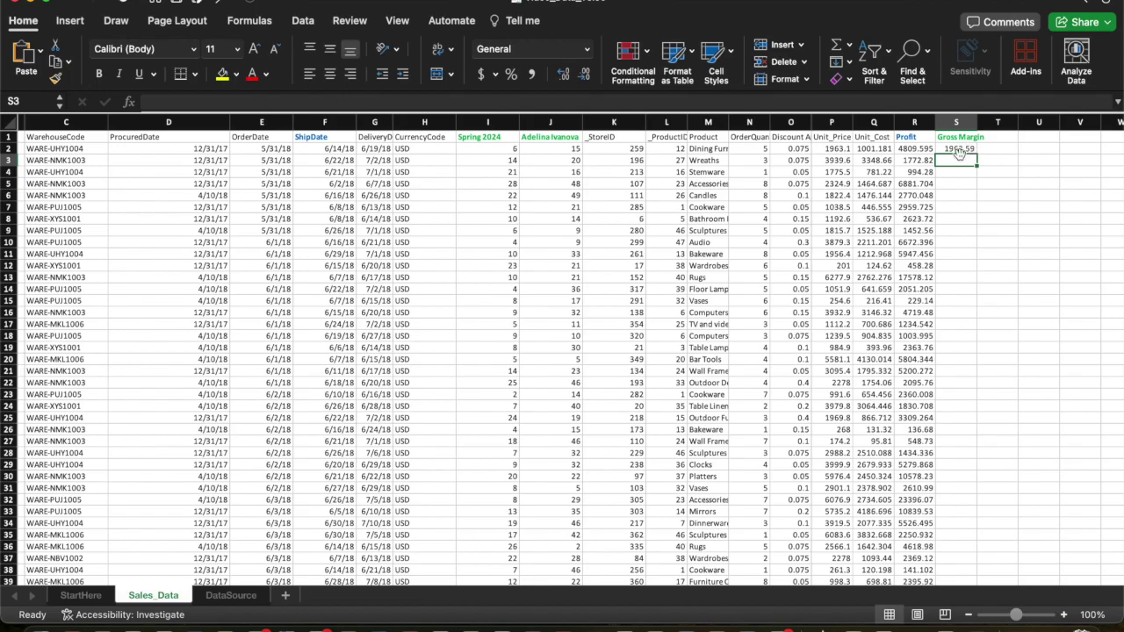
Fill the Gross Margin formula from S2 down through all data rows and check the filled column
click(953, 150)
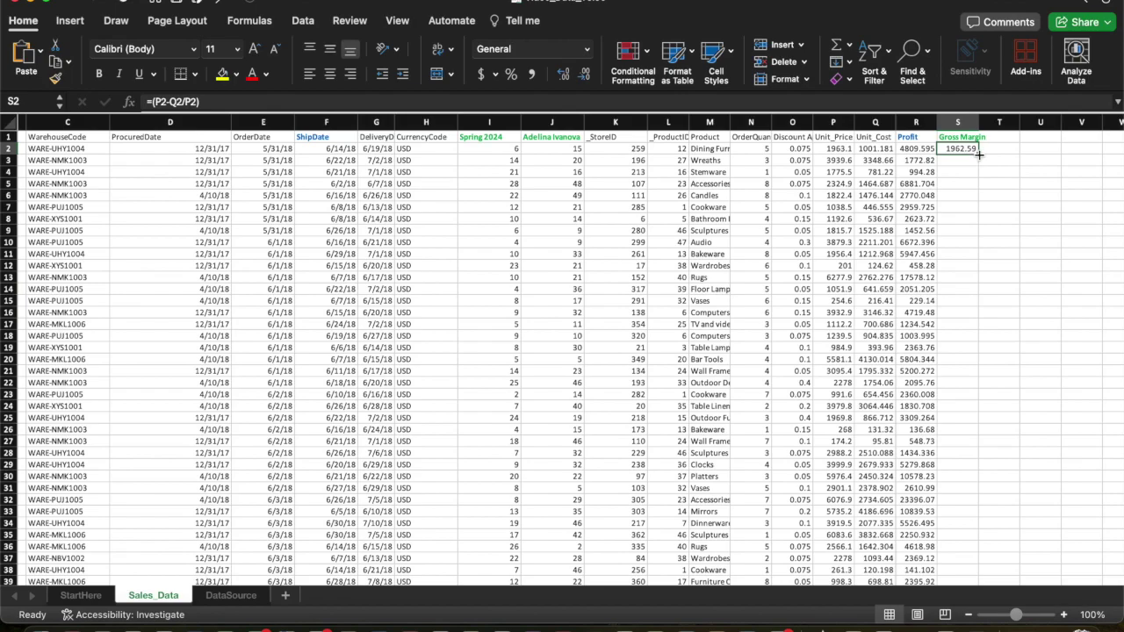
mouse_move(977, 155)
mouse_down()
mouse_move(966, 147)
mouse_move(994, 160)
mouse_move(979, 157)
mouse_up()
scroll(889, 439, down, 20)
scroll(887, 436, up, 20)
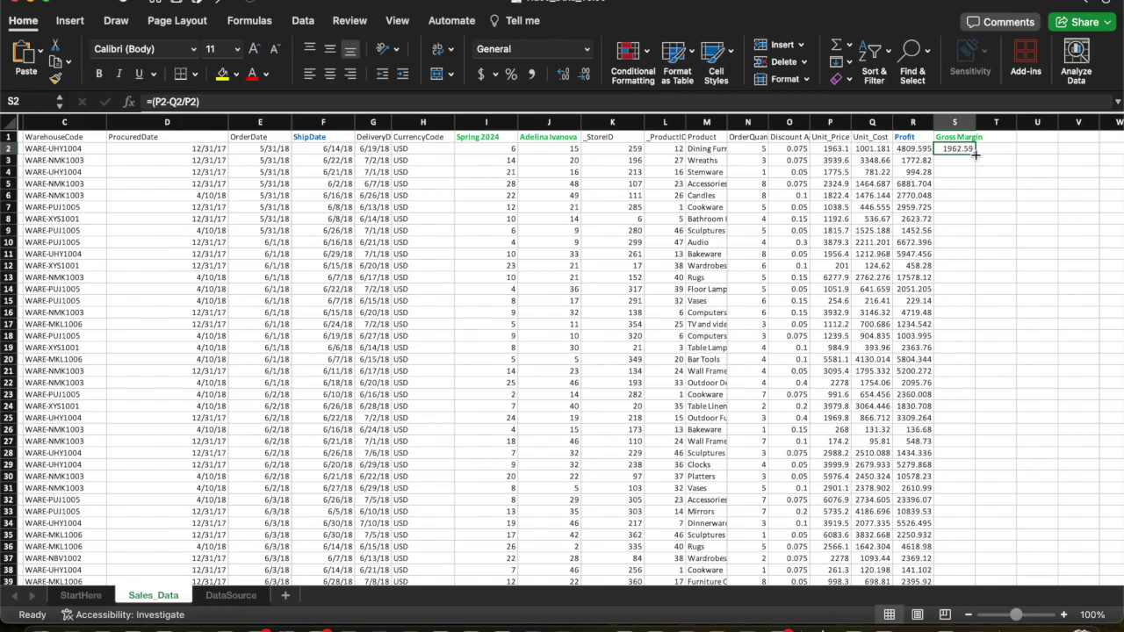
double_click(975, 155)
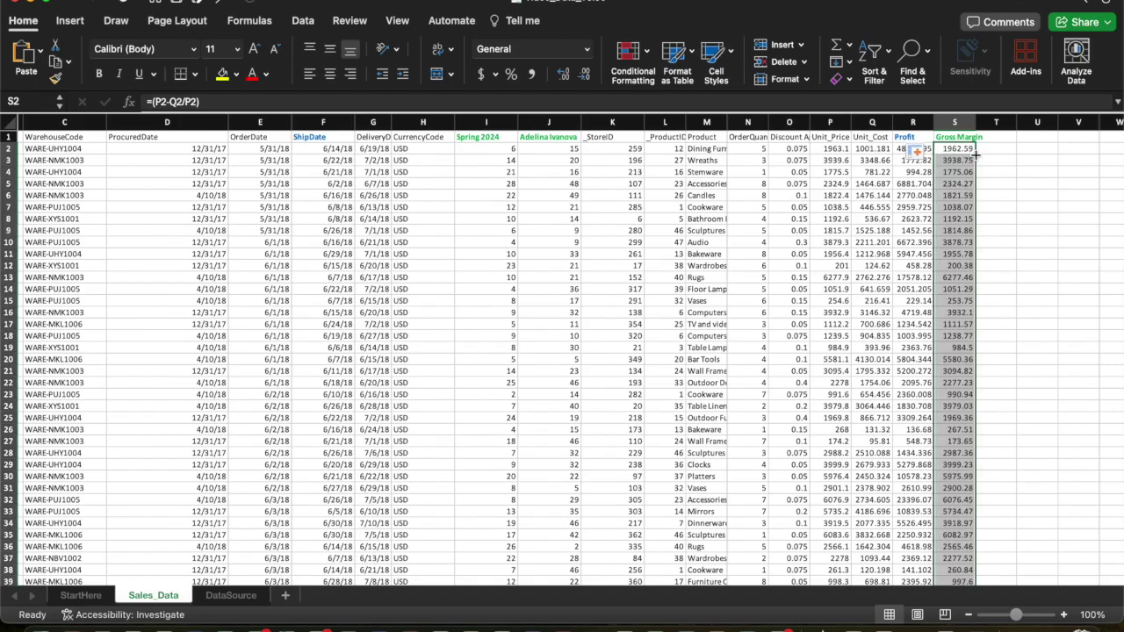
click(1027, 353)
scroll(956, 441, down, 8)
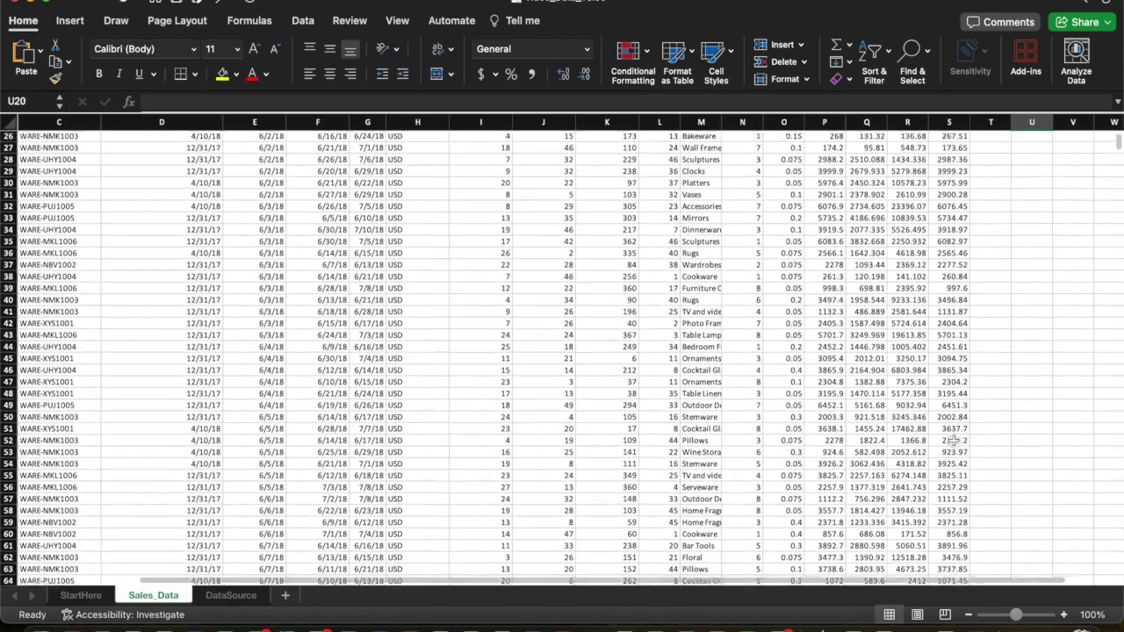
scroll(955, 441, up, 8)
click(1038, 345)
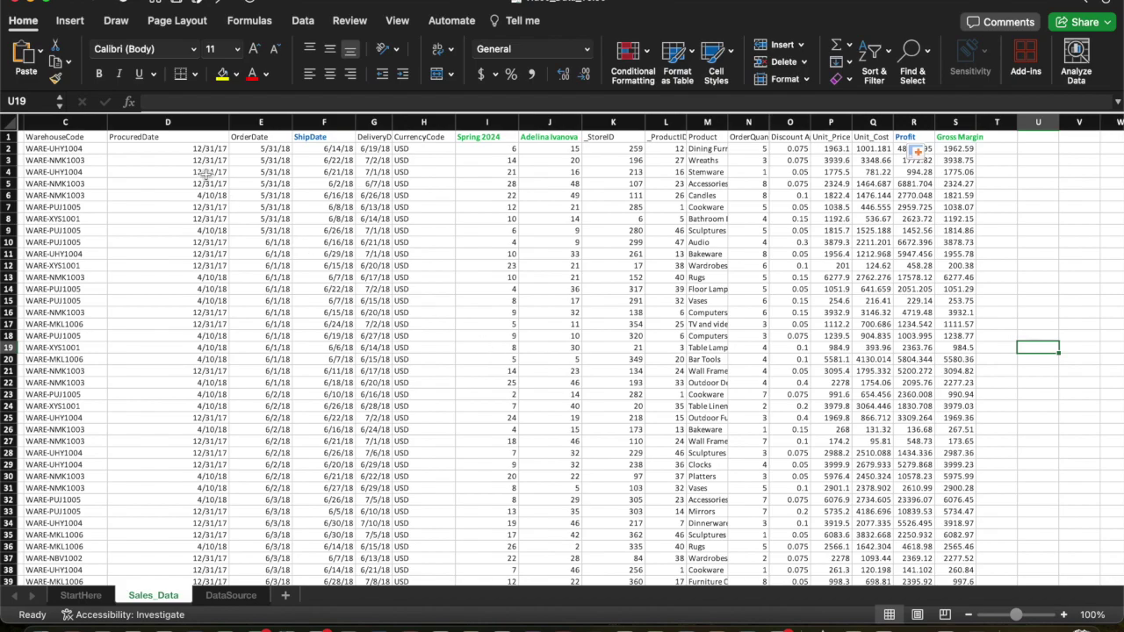
scroll(228, 246, left, 1)
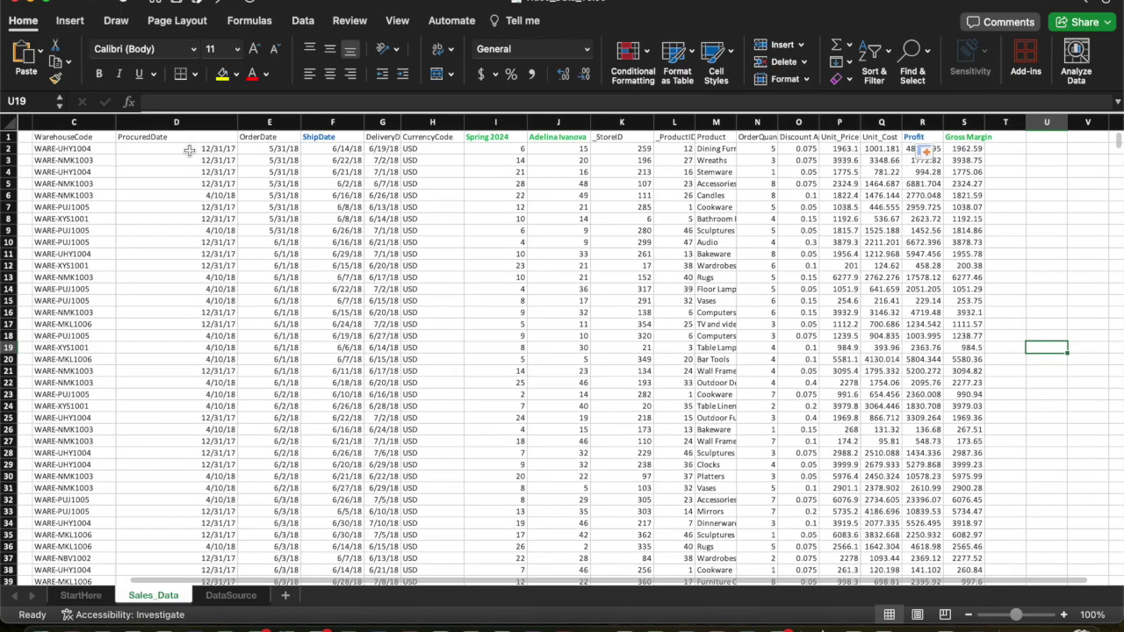
click(189, 149)
scroll(205, 296, left, 3)
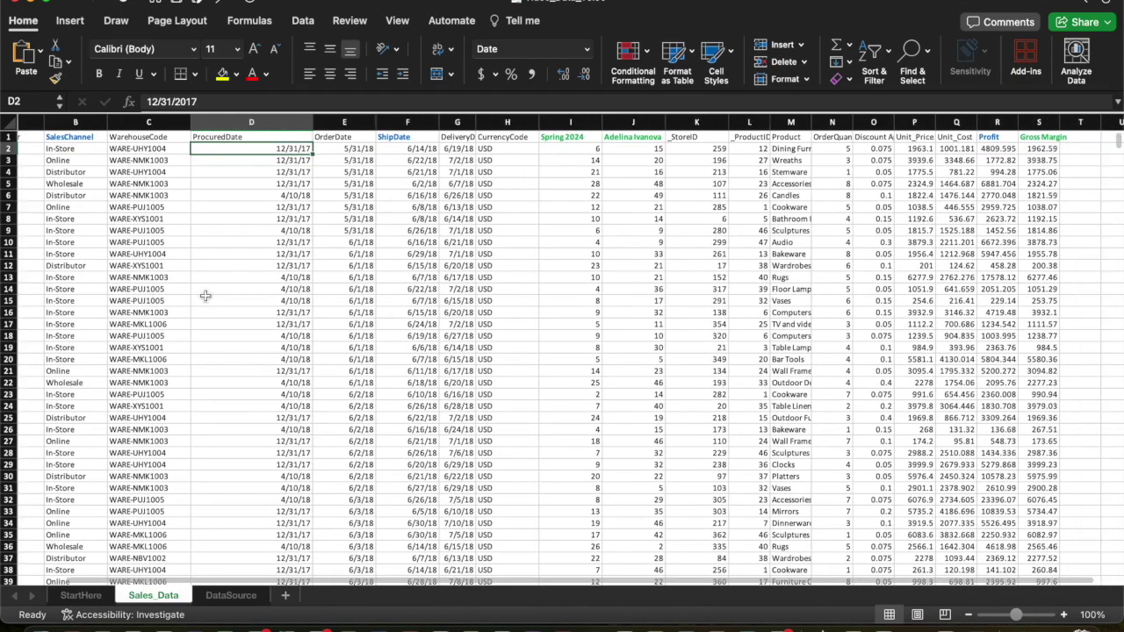
scroll(70, 300, left, 2)
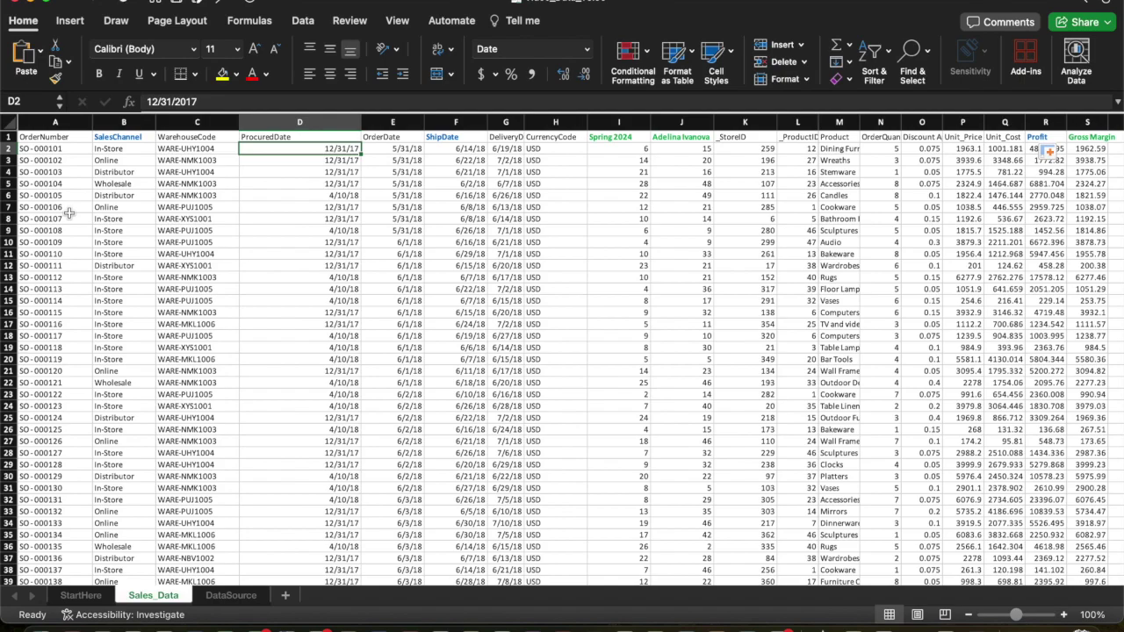
key(super+a)
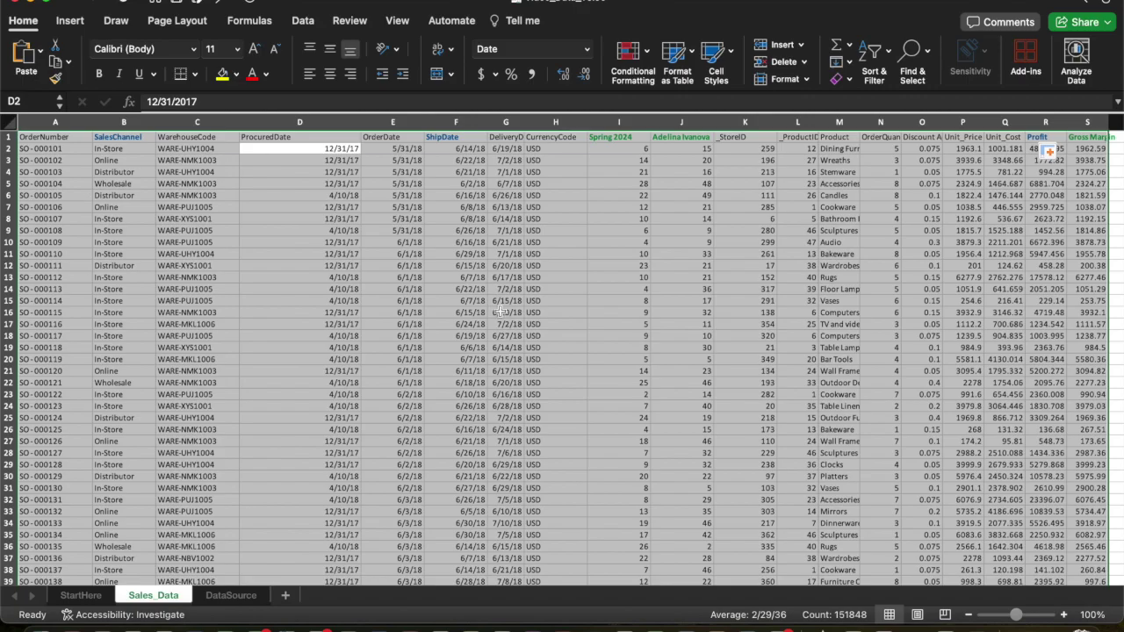
scroll(500, 312, down, 10)
scroll(500, 311, up, 10)
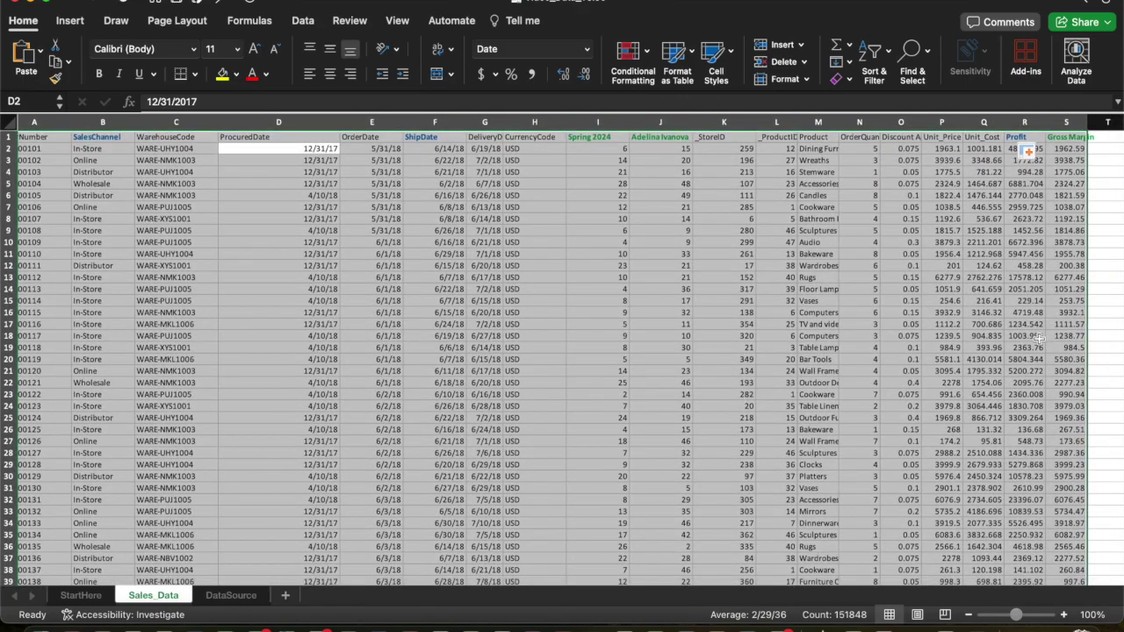
click(1105, 207)
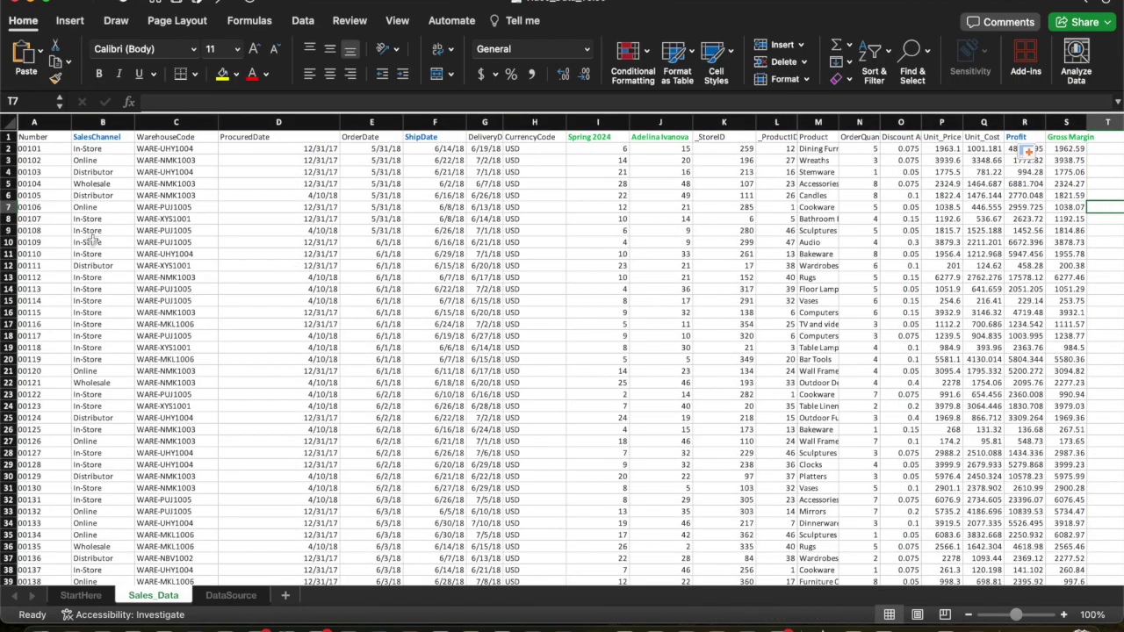
Select the entire Sales_Data sheet and create a PivotTable from Sales_Data!$A:$S on a new worksheet
scroll(123, 254, left, 1)
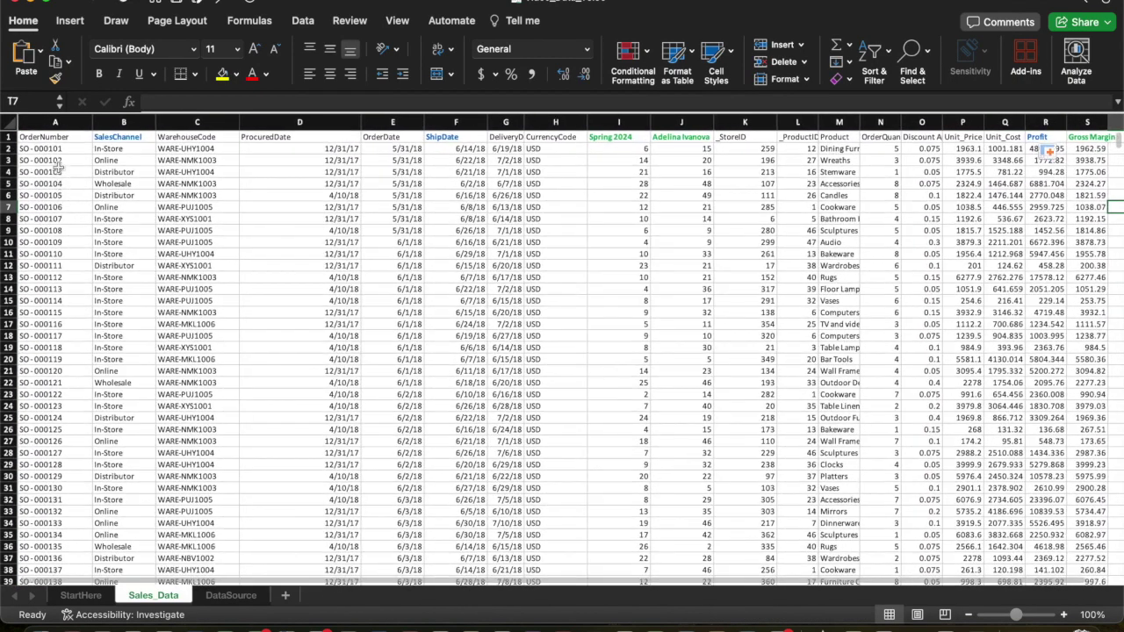
click(11, 125)
scroll(850, 352, right, 3)
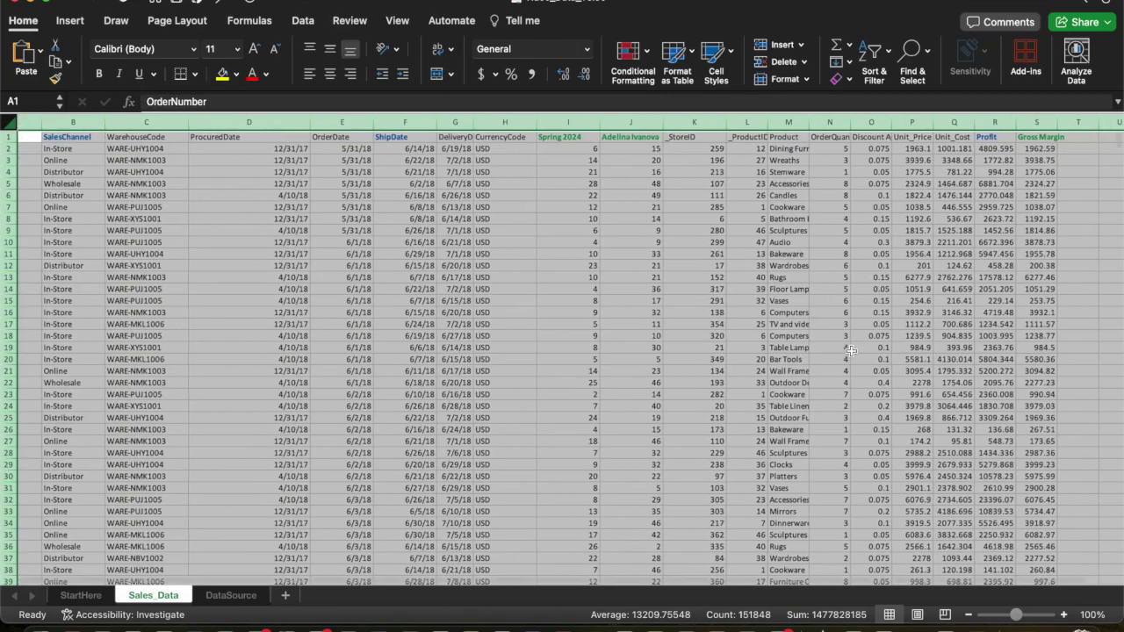
scroll(850, 351, right, 2)
scroll(851, 352, left, 4)
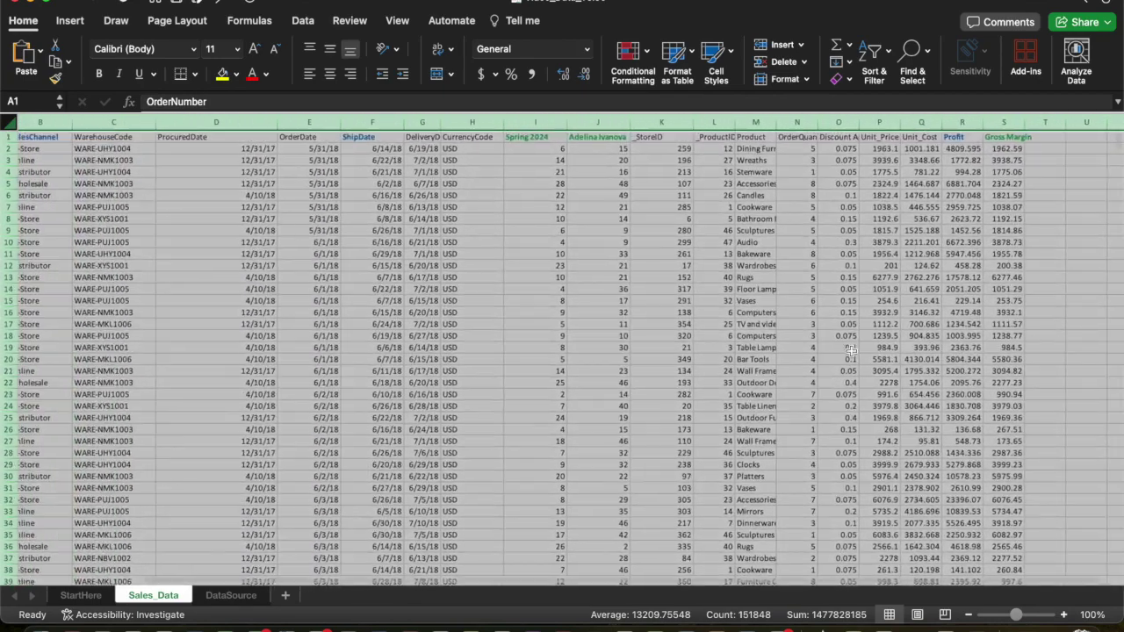
scroll(1003, 151, left, 3)
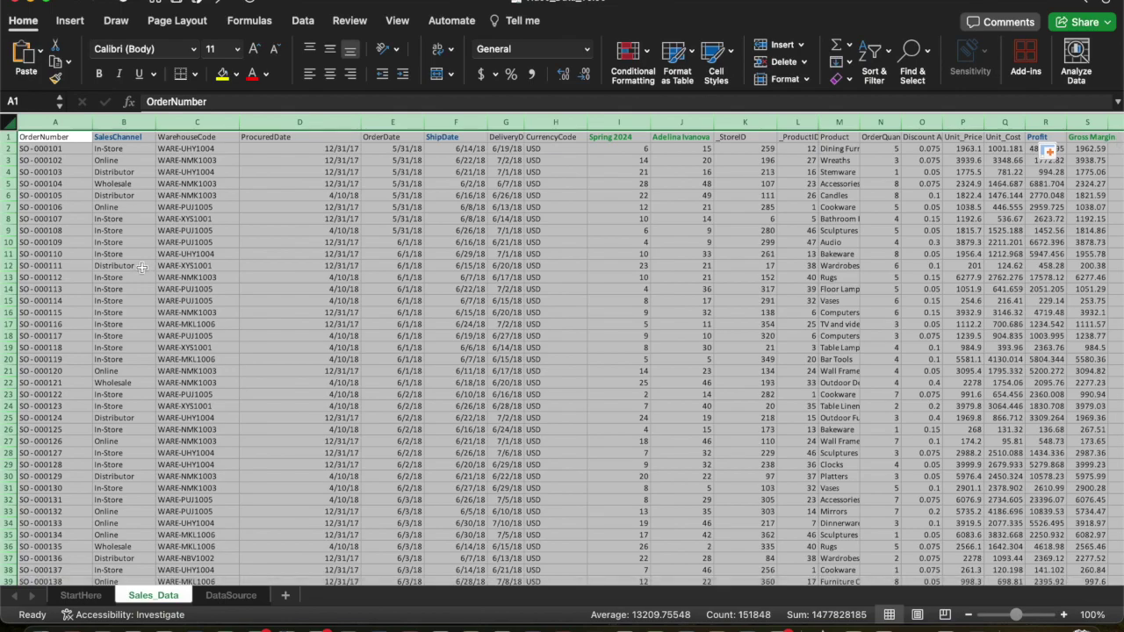
click(70, 21)
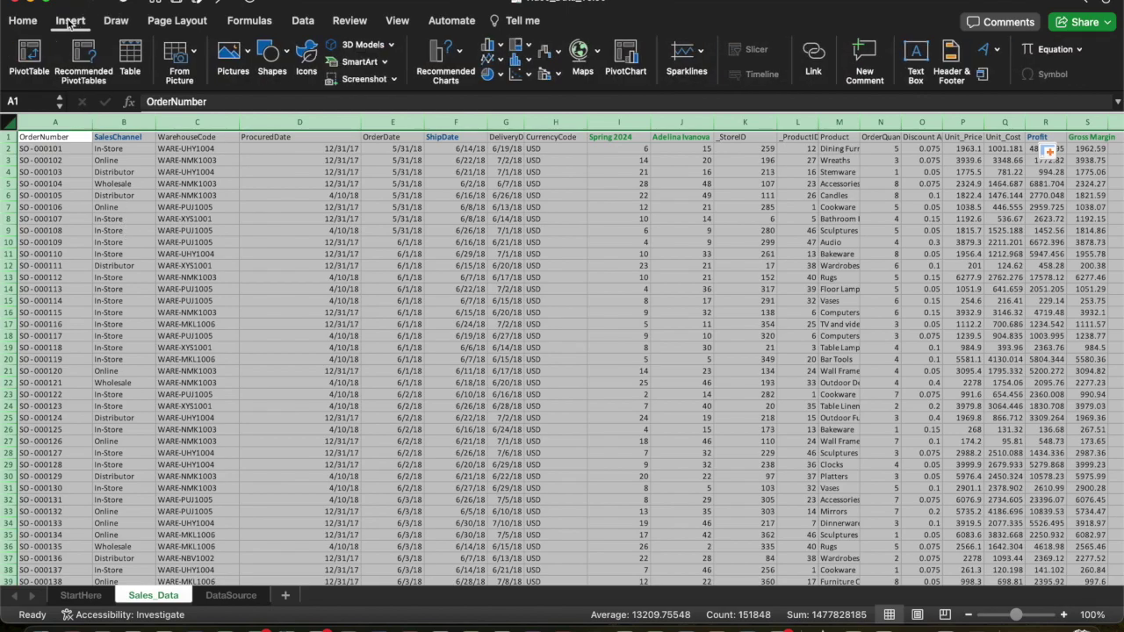
click(30, 53)
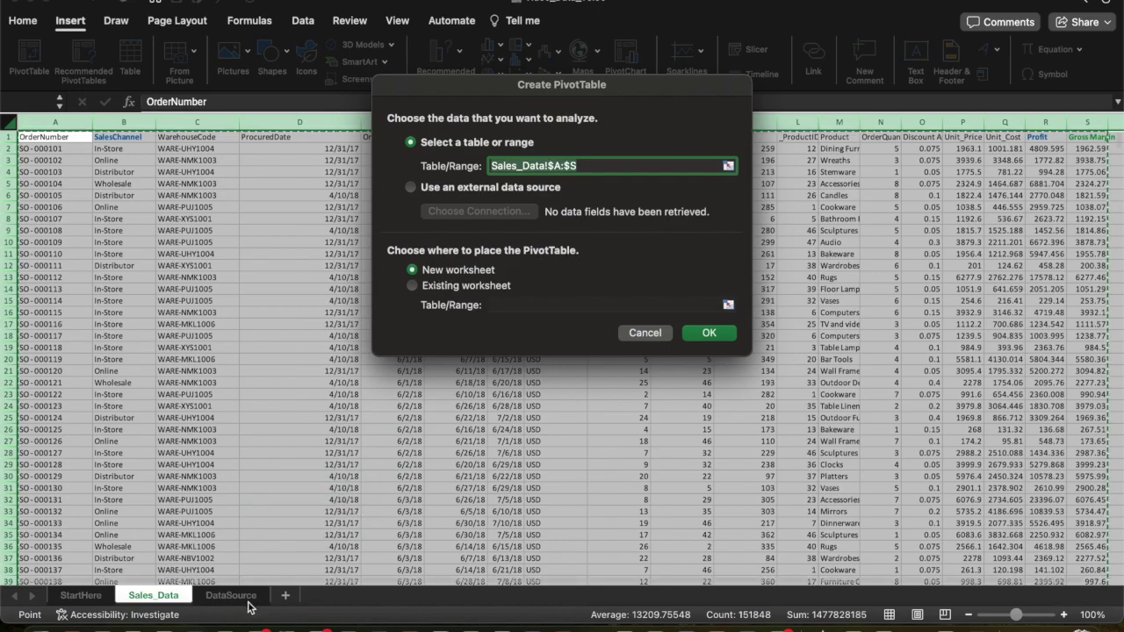
click(412, 286)
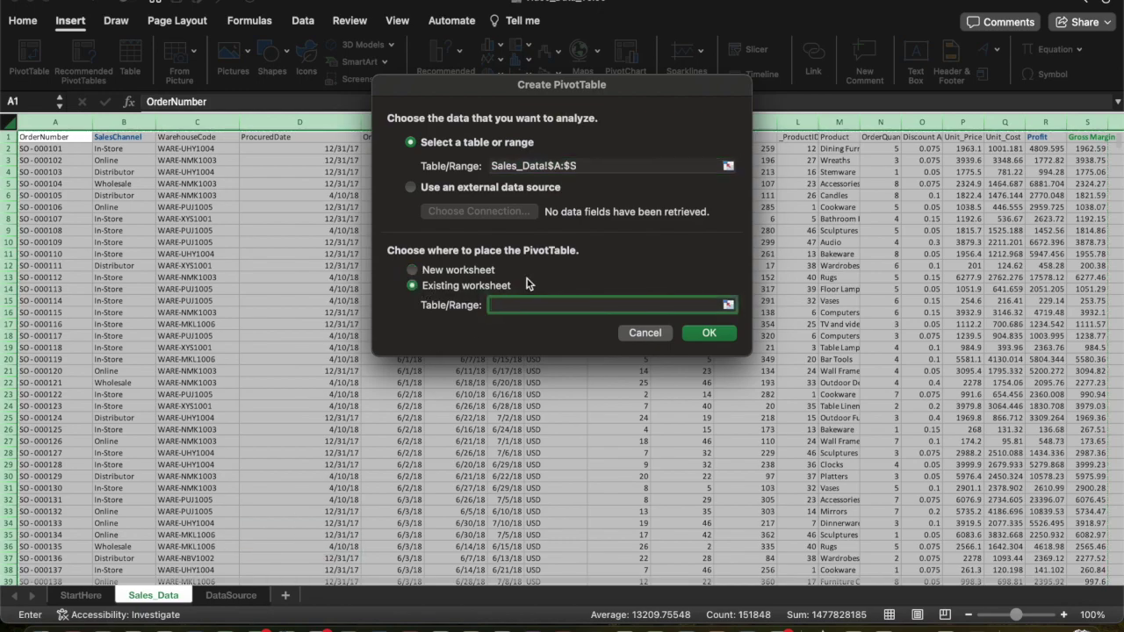
click(414, 271)
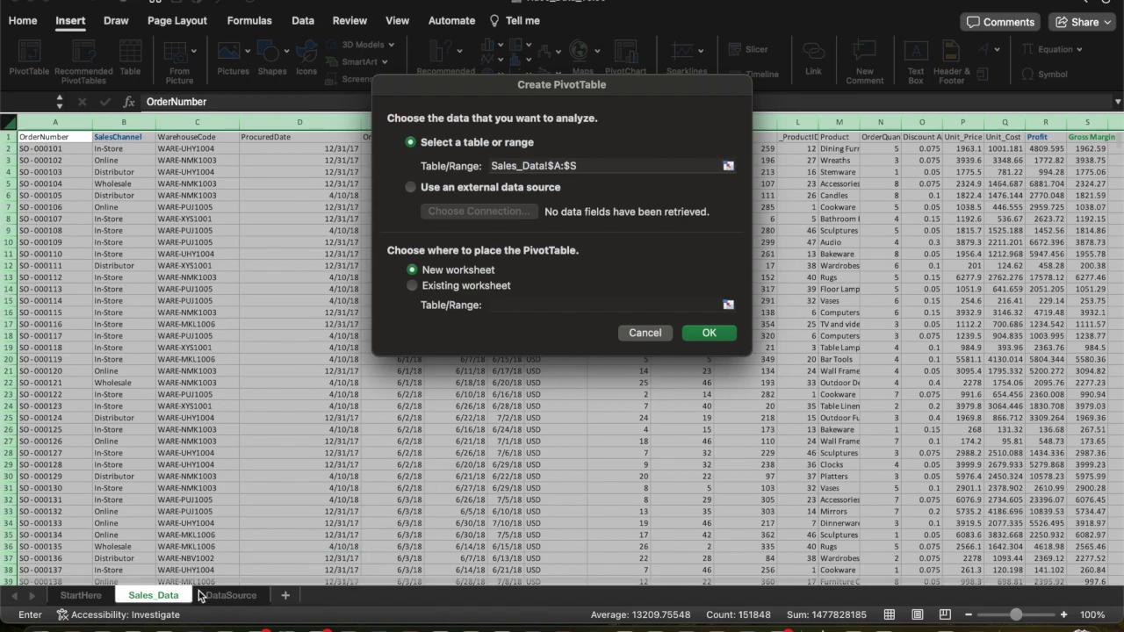
click(709, 334)
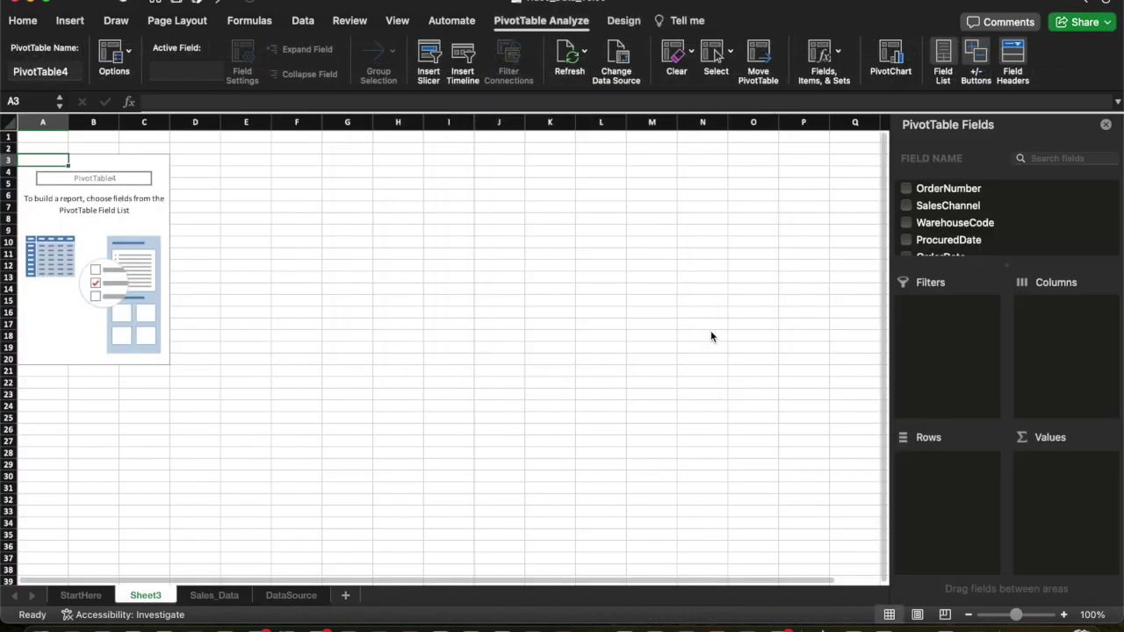
click(491, 426)
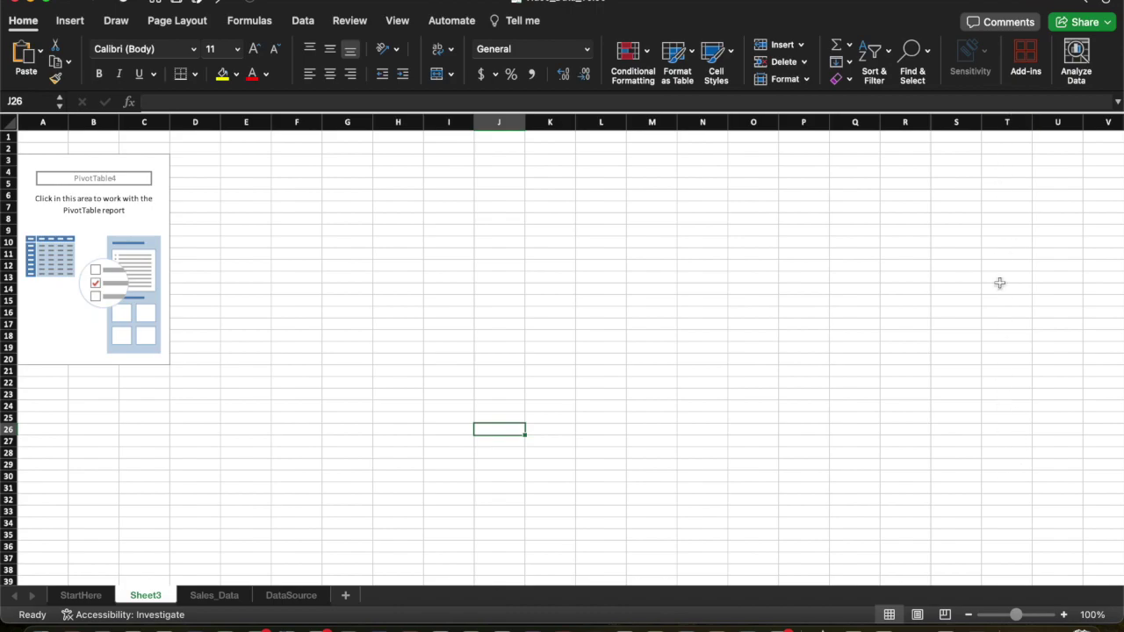
click(93, 241)
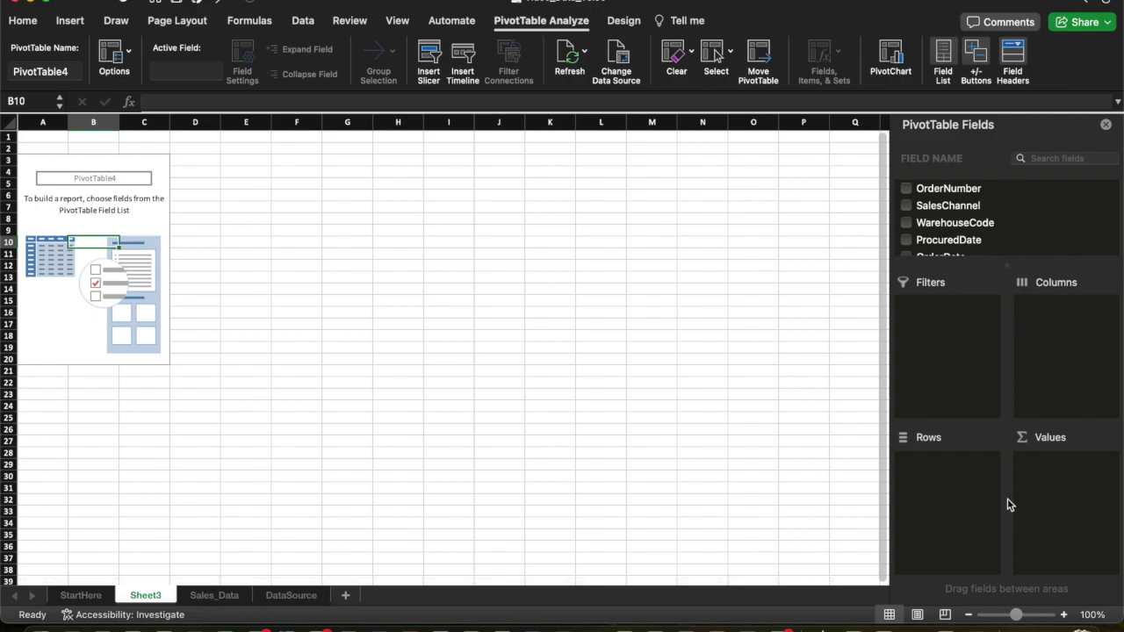
Move the new PivotTable sheet between Sales_Data and DataSource and rename it "Pivot Table"
drag(149, 600, 254, 594)
double_click(221, 598)
text(Pivot Table)
key(Return)
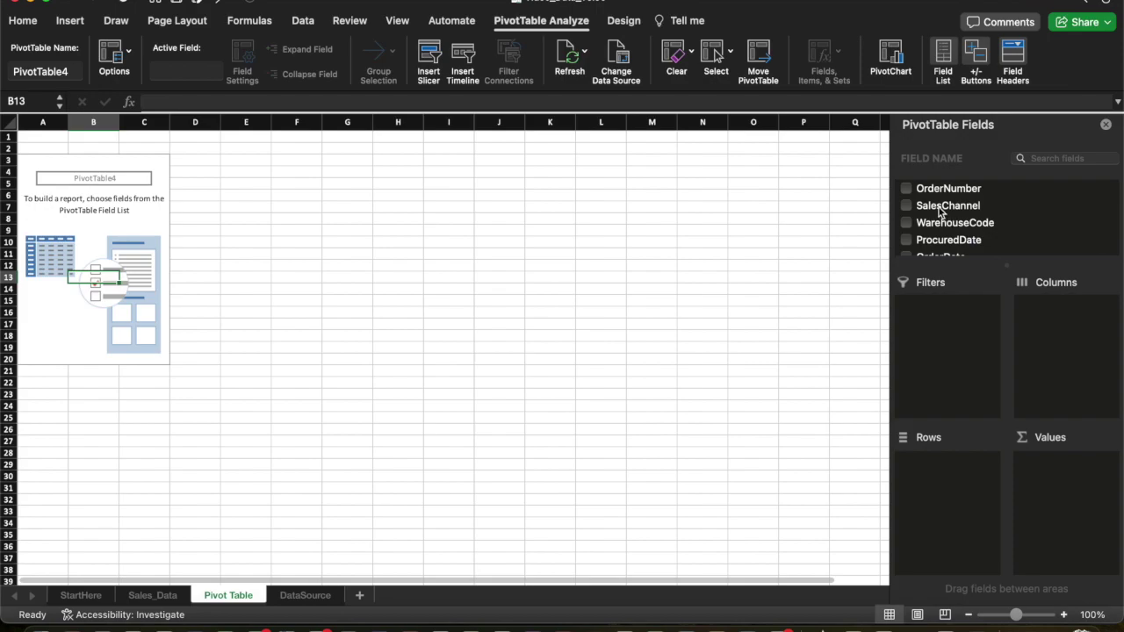
Place SalesChannel in the PivotTable's columns and ShipDate in its rows
drag(939, 210, 1046, 320)
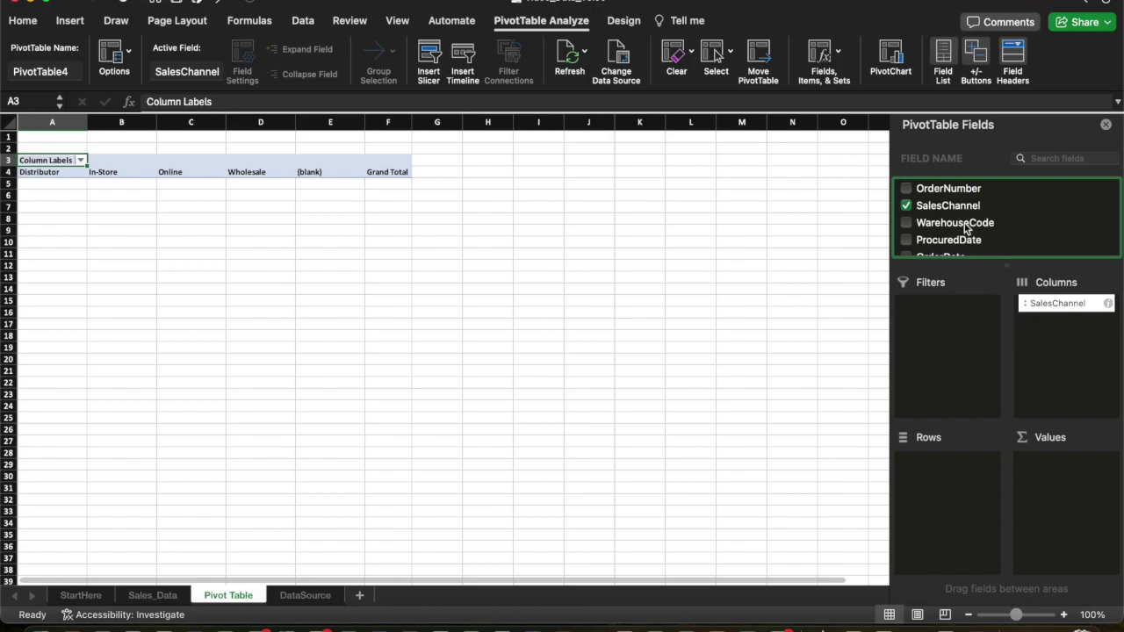
scroll(996, 227, down, 3)
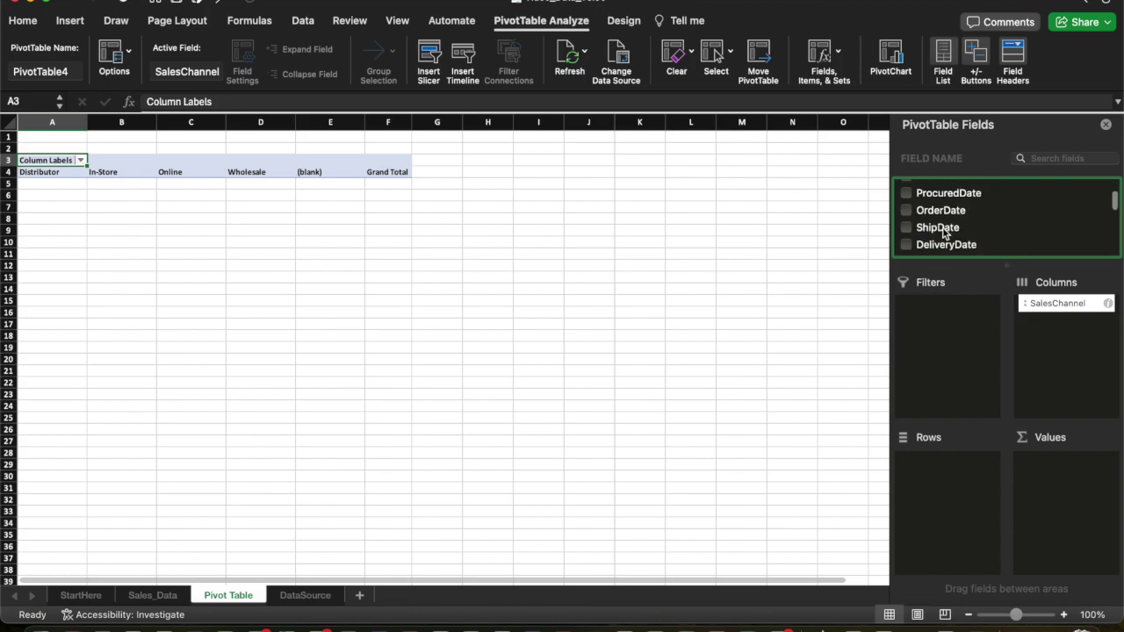
click(1054, 159)
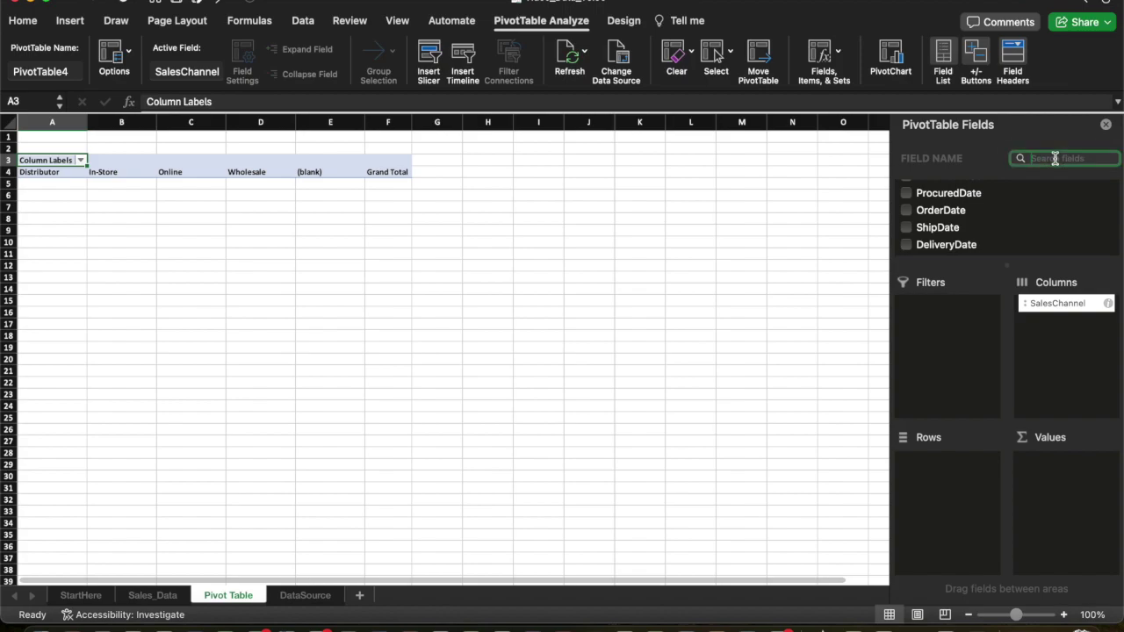
text(ship)
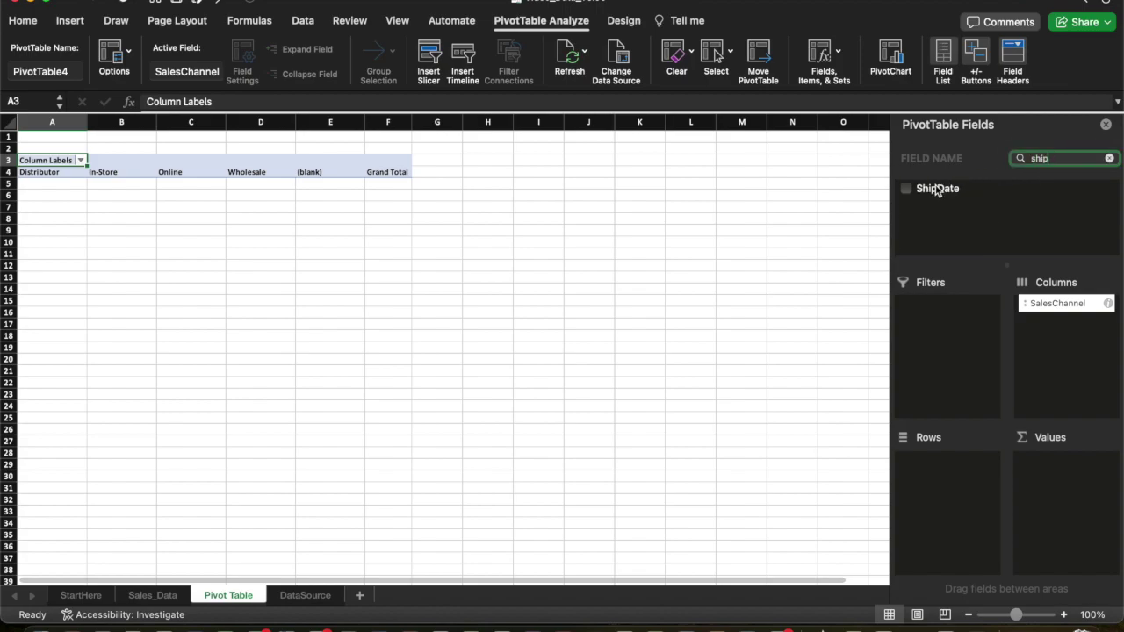
drag(938, 191, 956, 483)
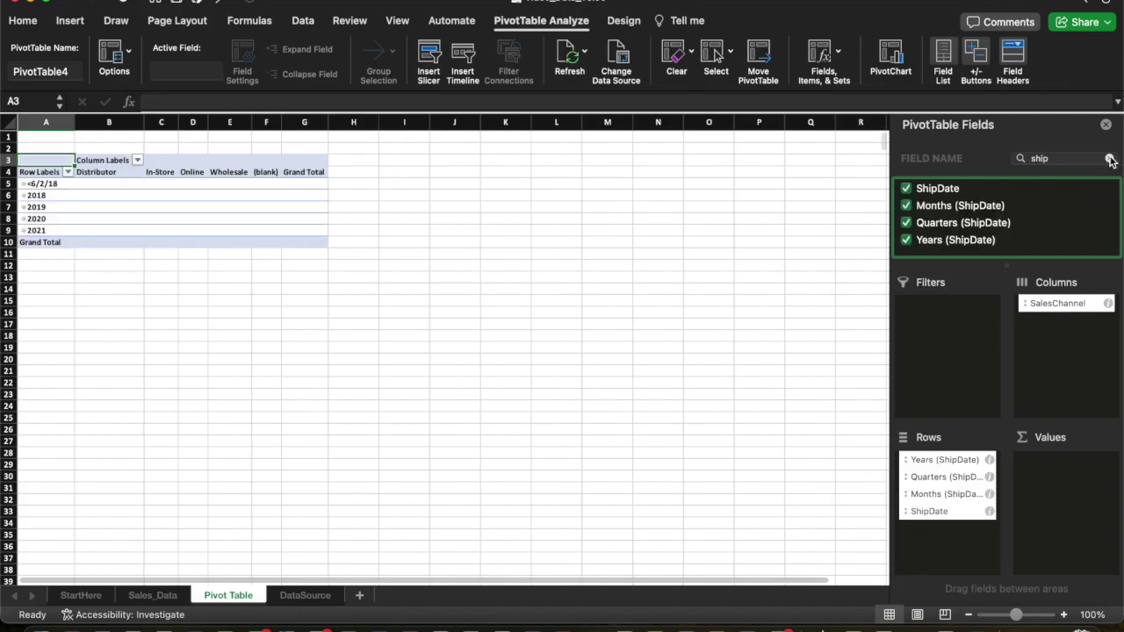
click(1109, 158)
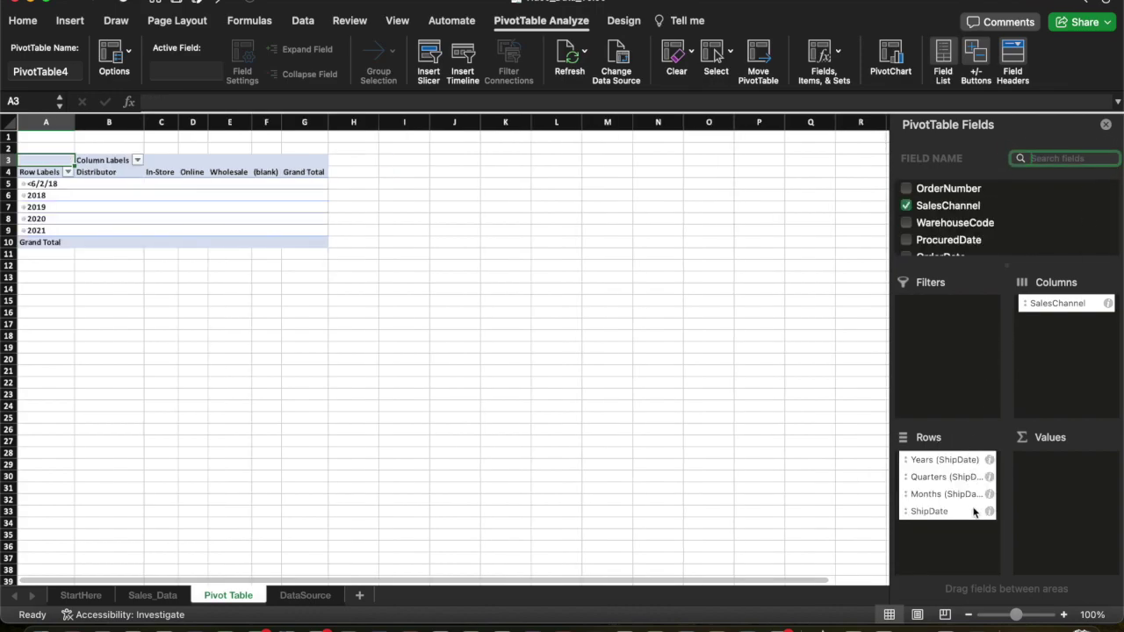
Remove the Years, Months and ShipDate fields from the PivotTable rows, keeping only Quarters (ShipDate)
scroll(984, 238, down, 3)
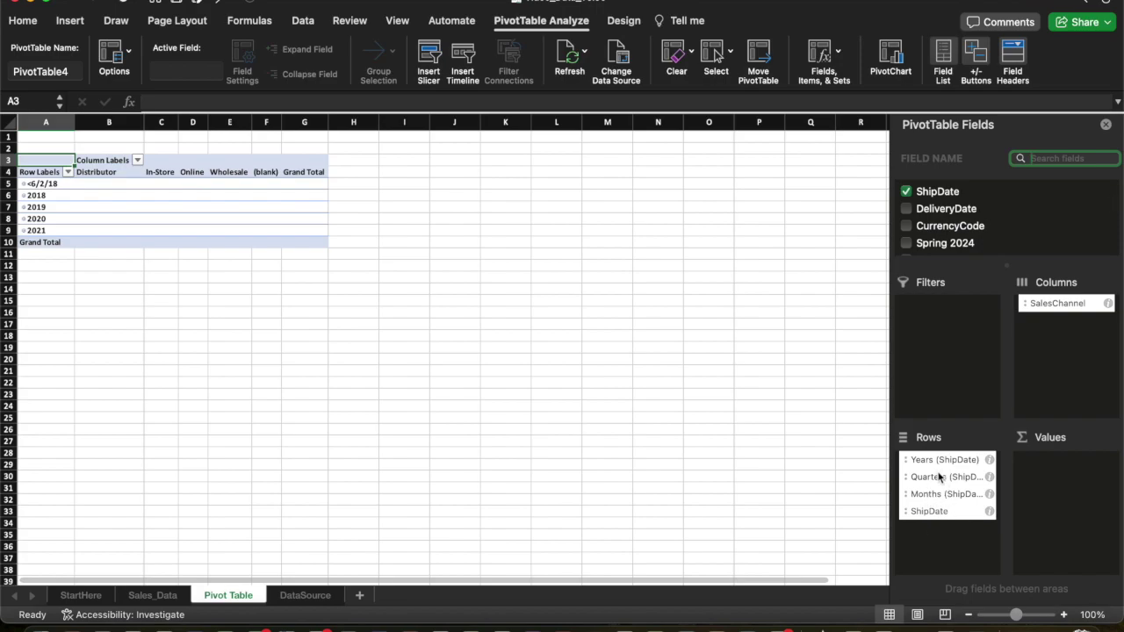
click(989, 460)
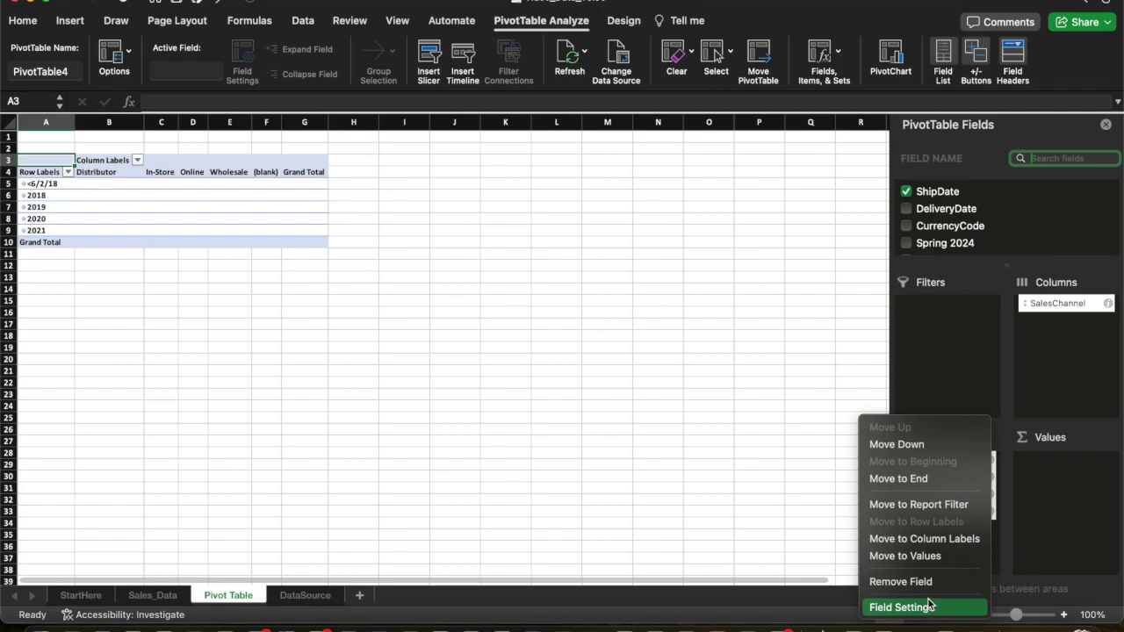
click(904, 581)
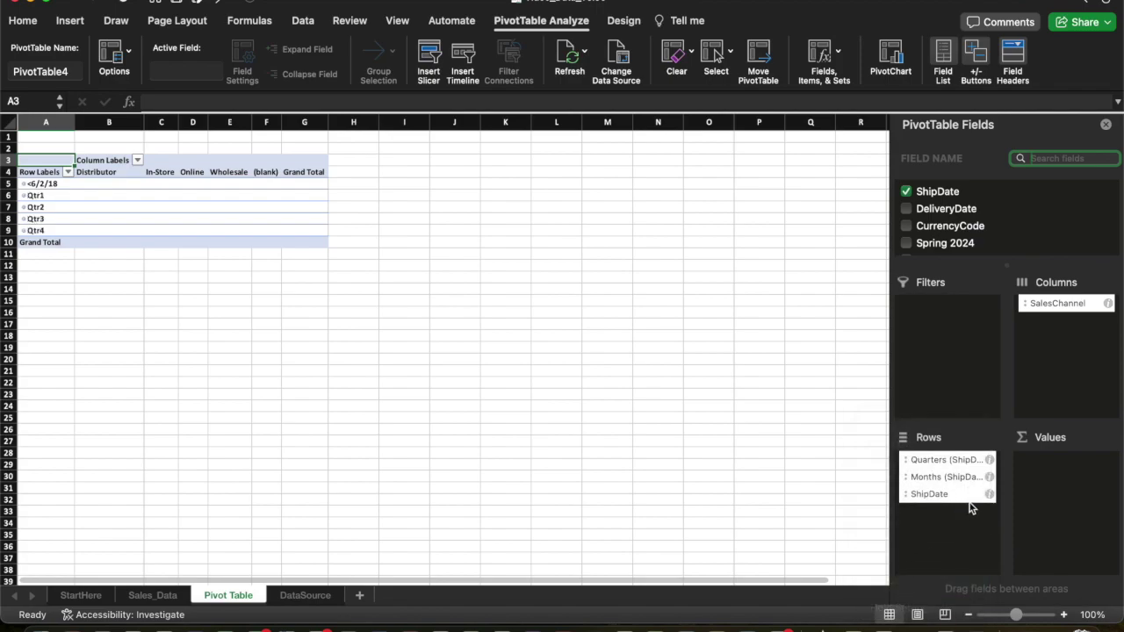
click(989, 480)
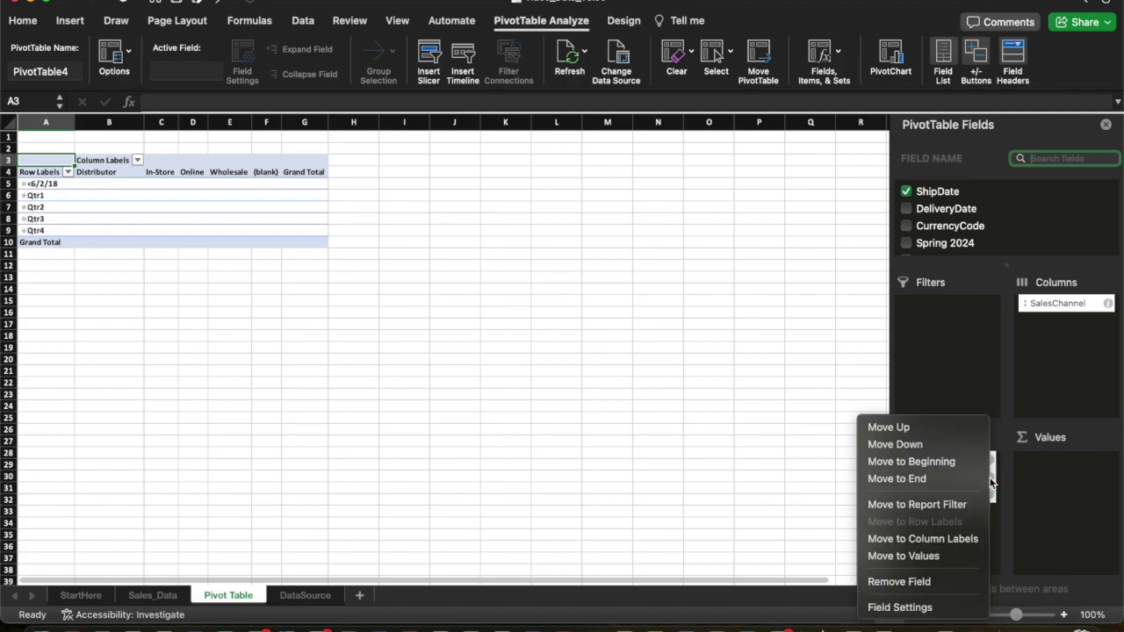
click(930, 581)
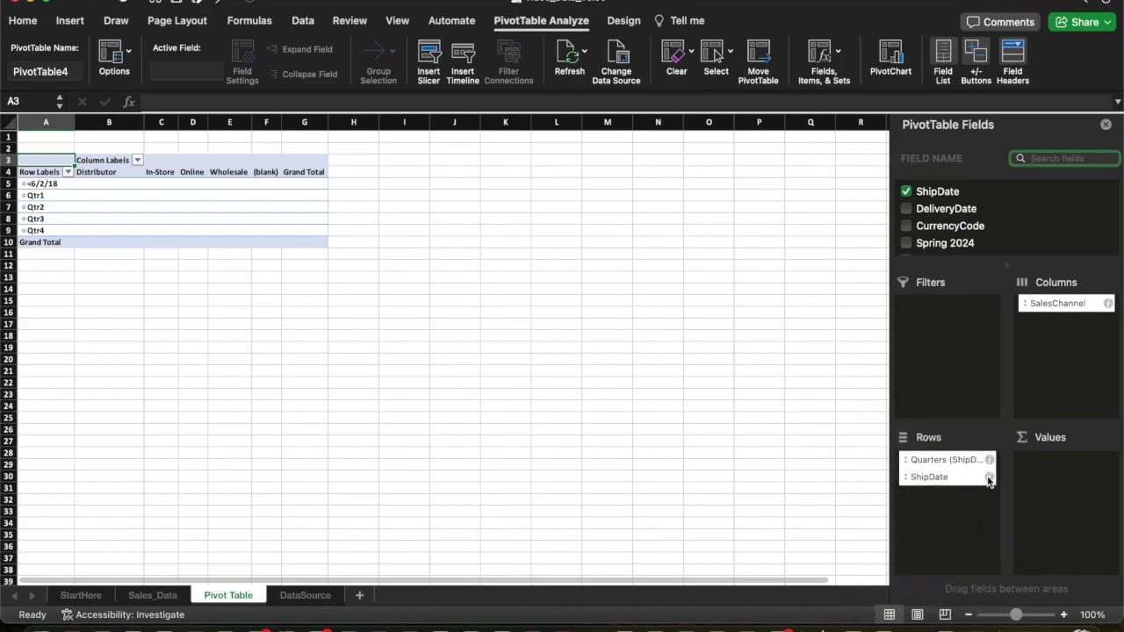
click(990, 479)
click(932, 581)
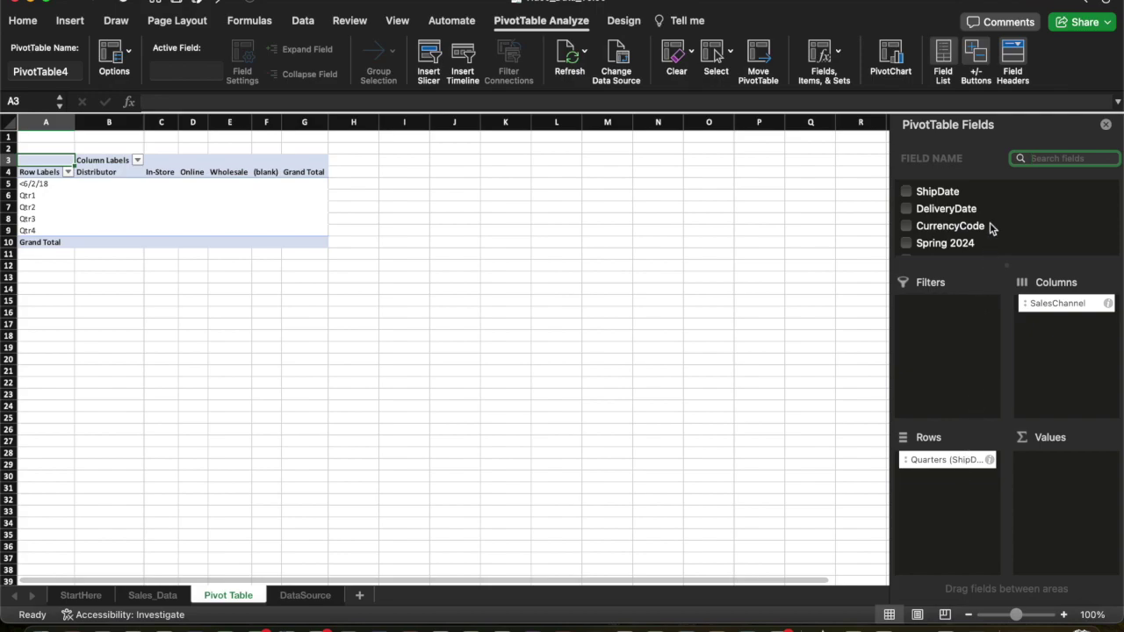
Add the Gross Margin and OrderQuantity fields to the PivotTable's values
text(gros)
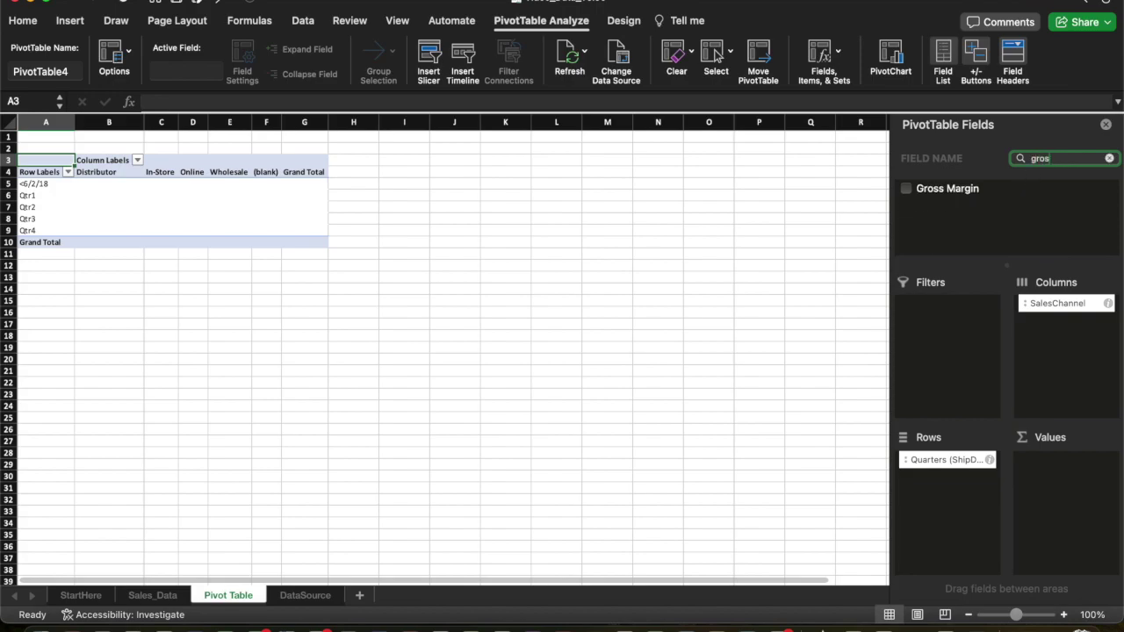
drag(948, 193, 1058, 483)
click(1054, 163)
key(BackSpace)
key(BackSpace)
key(BackSpace)
key(BackSpace)
text(order)
drag(944, 223, 1068, 492)
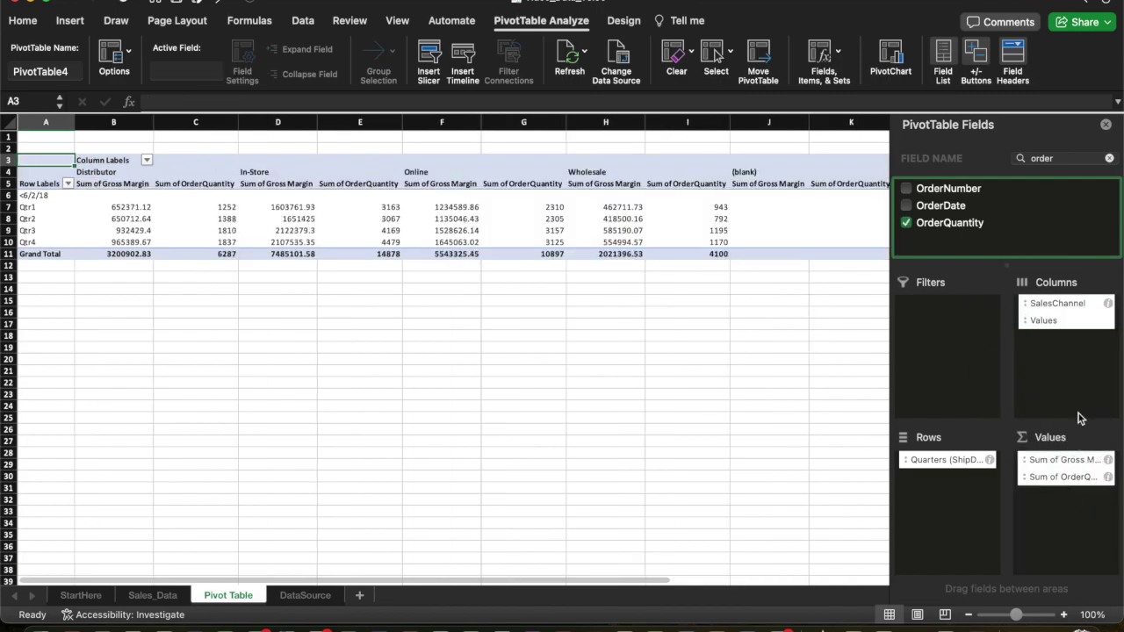
click(1109, 158)
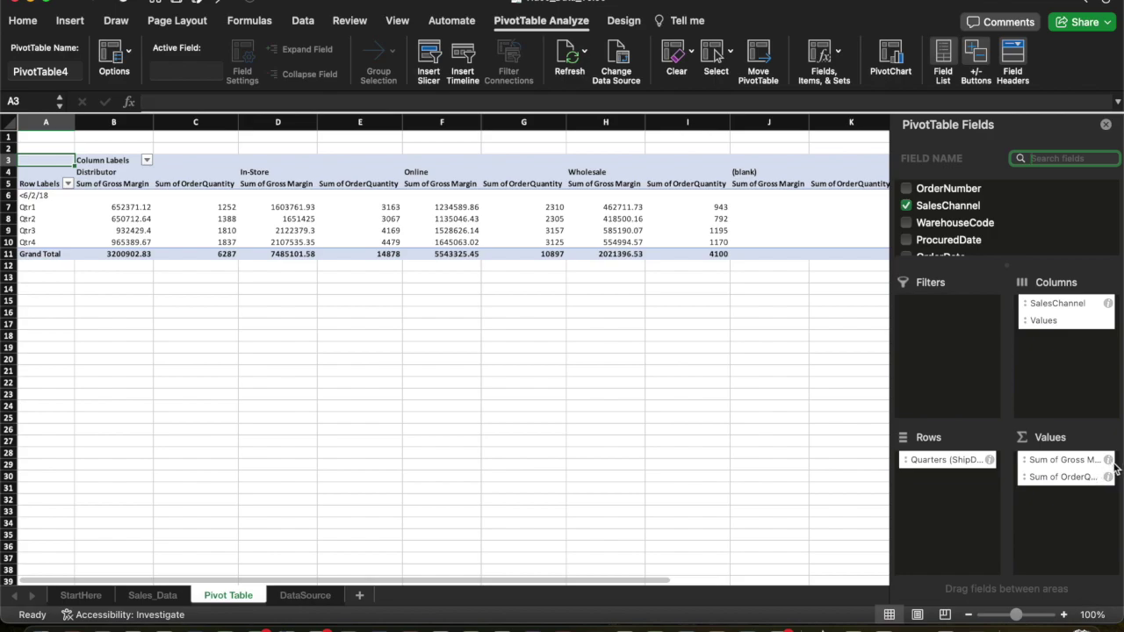
Summarize the Gross Margin value field by Average and format it as Number with 2 decimal places
mouse_move(1097, 462)
mouse_down()
mouse_move(1086, 462)
mouse_move(1106, 464)
mouse_up()
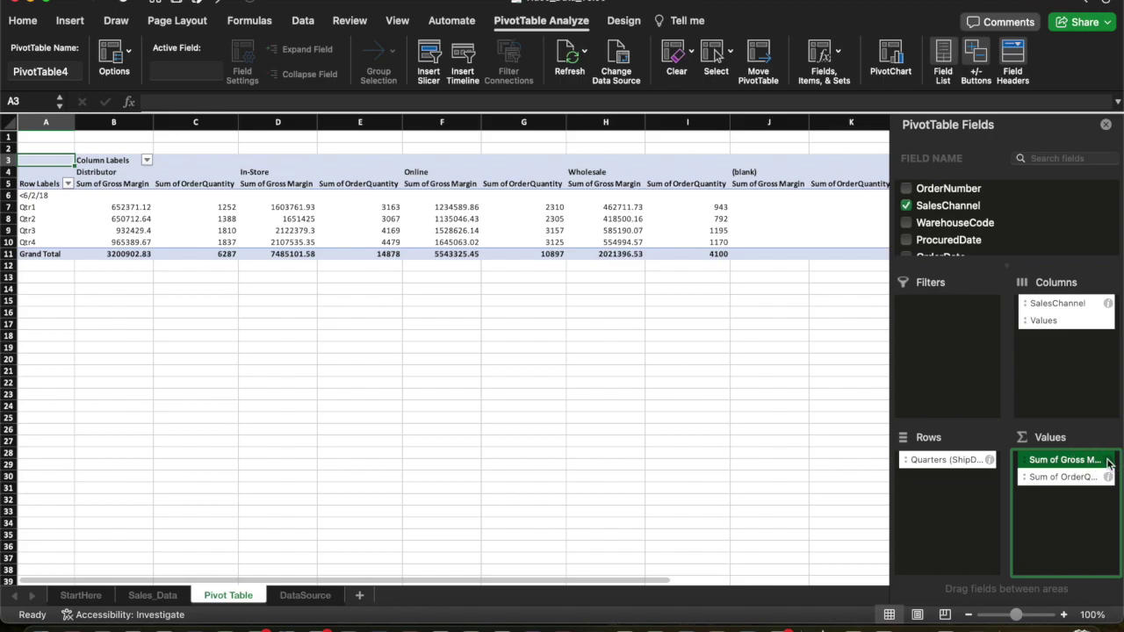
click(1108, 464)
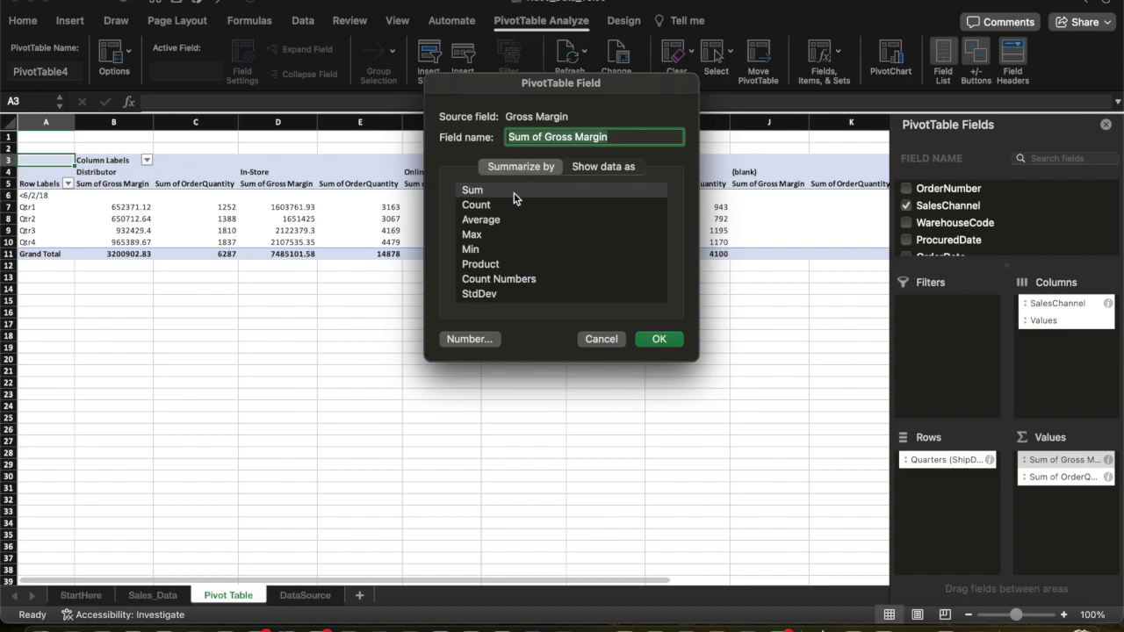
click(488, 220)
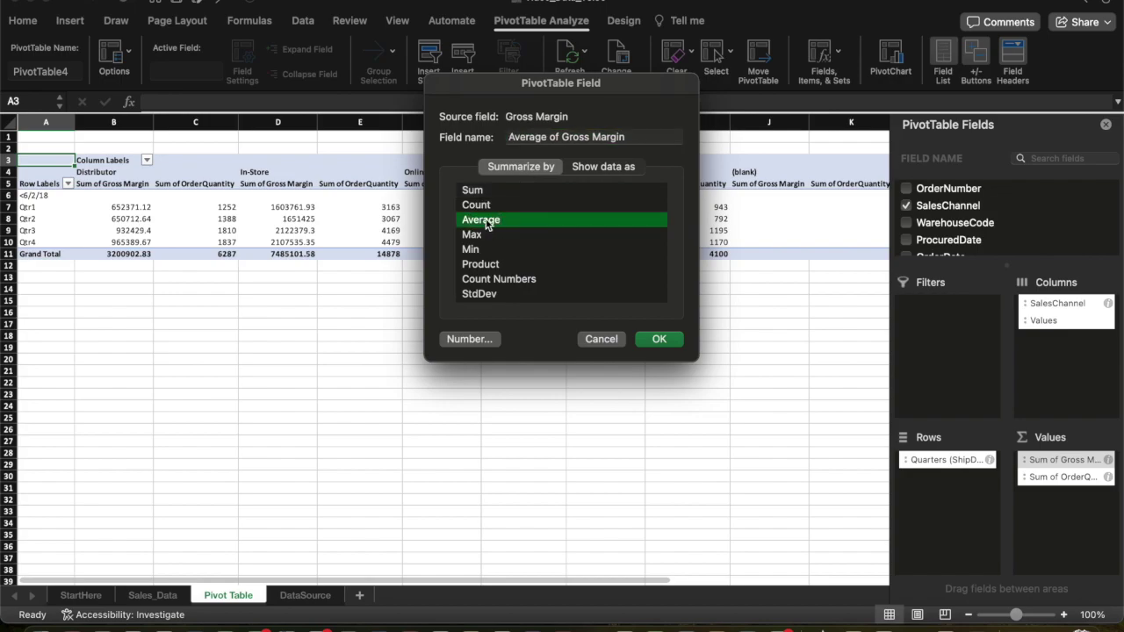
click(471, 341)
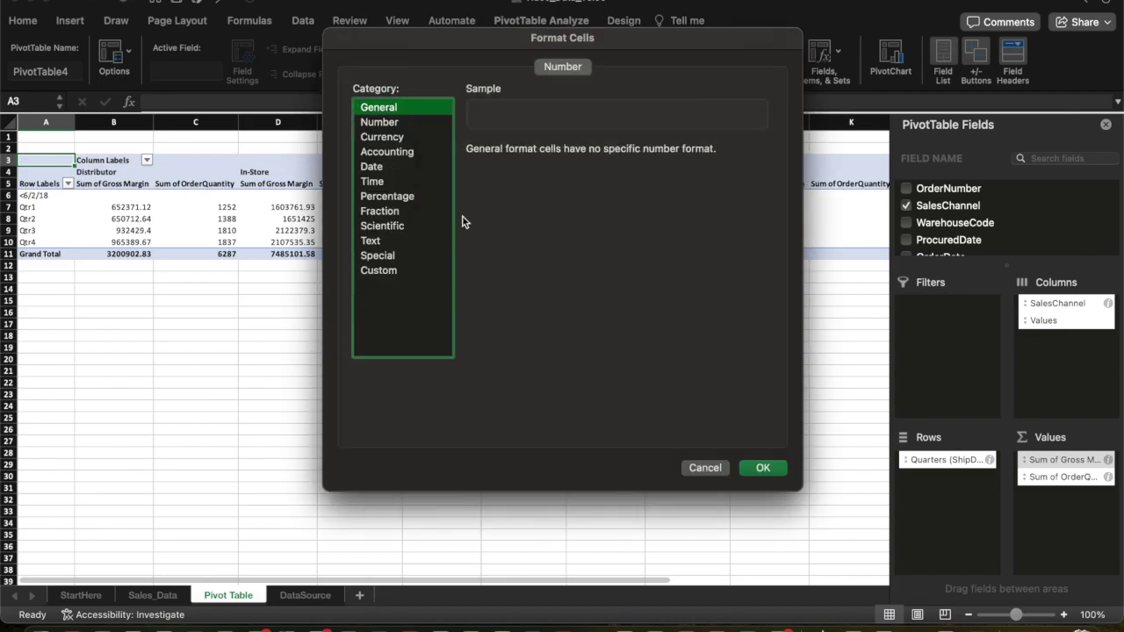
click(384, 123)
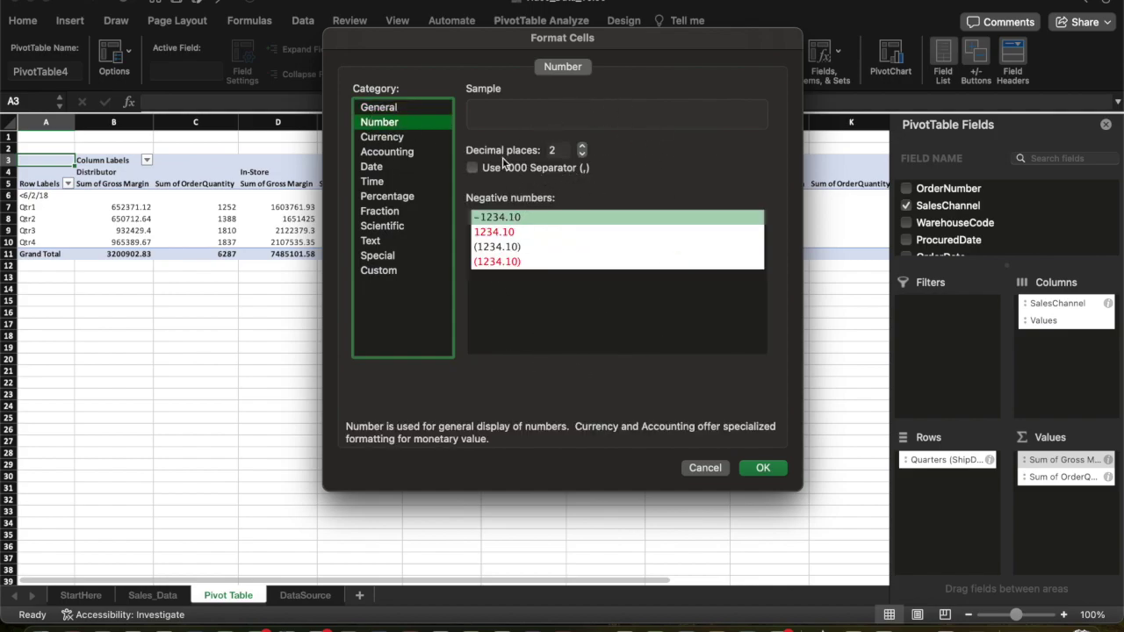
click(565, 153)
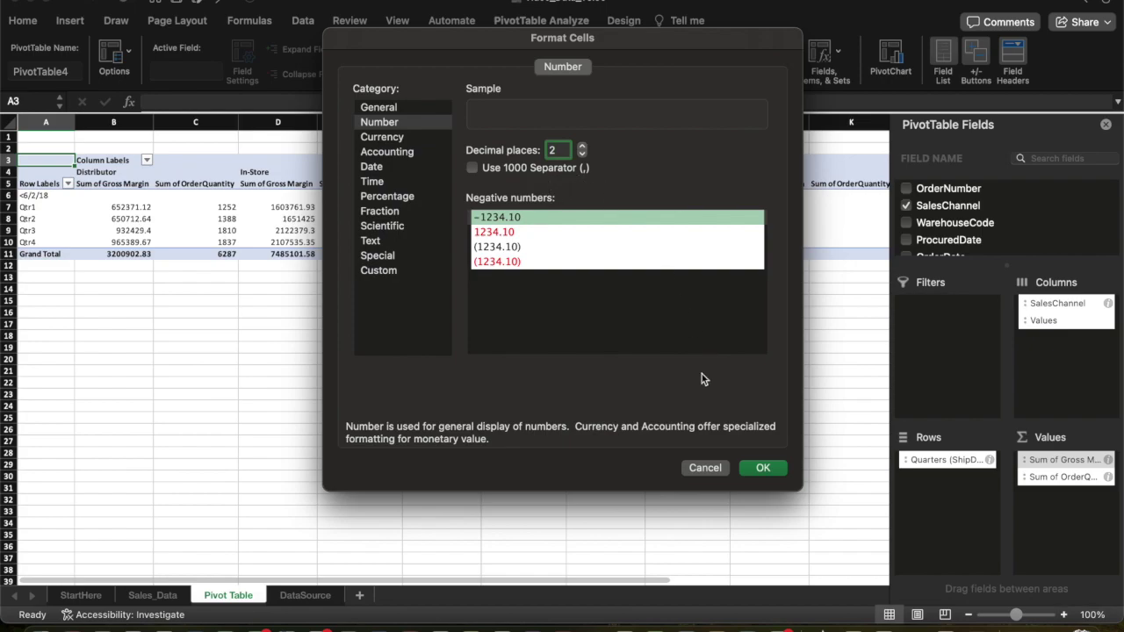
click(762, 468)
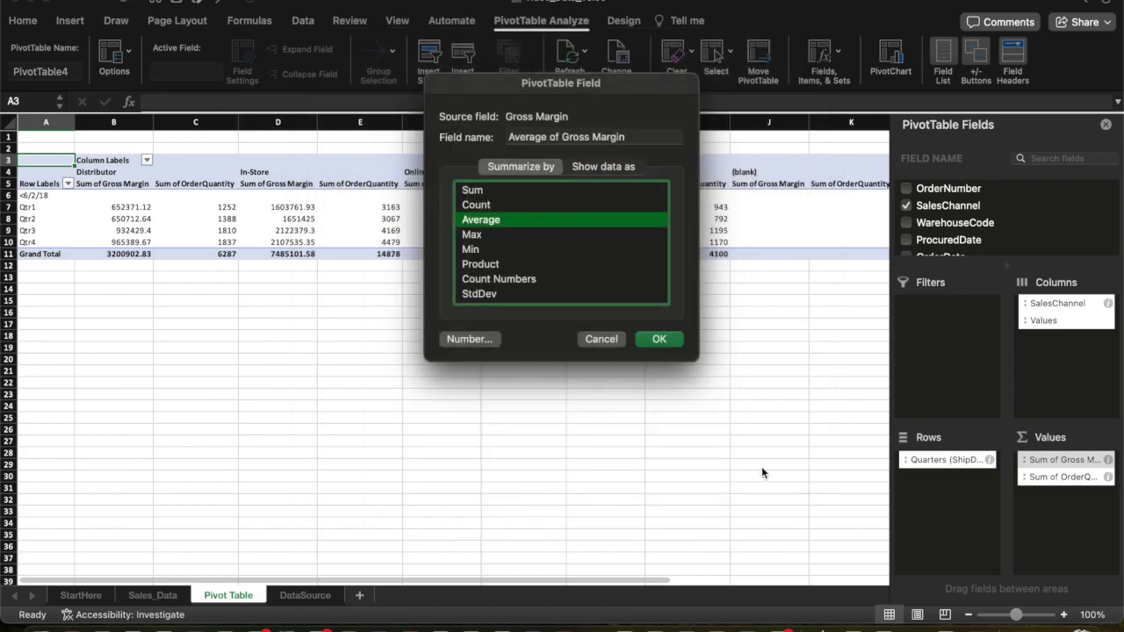
click(663, 340)
Format the OrderQuantity sum as Number with 0 decimal places and a 1000 separator
click(1108, 477)
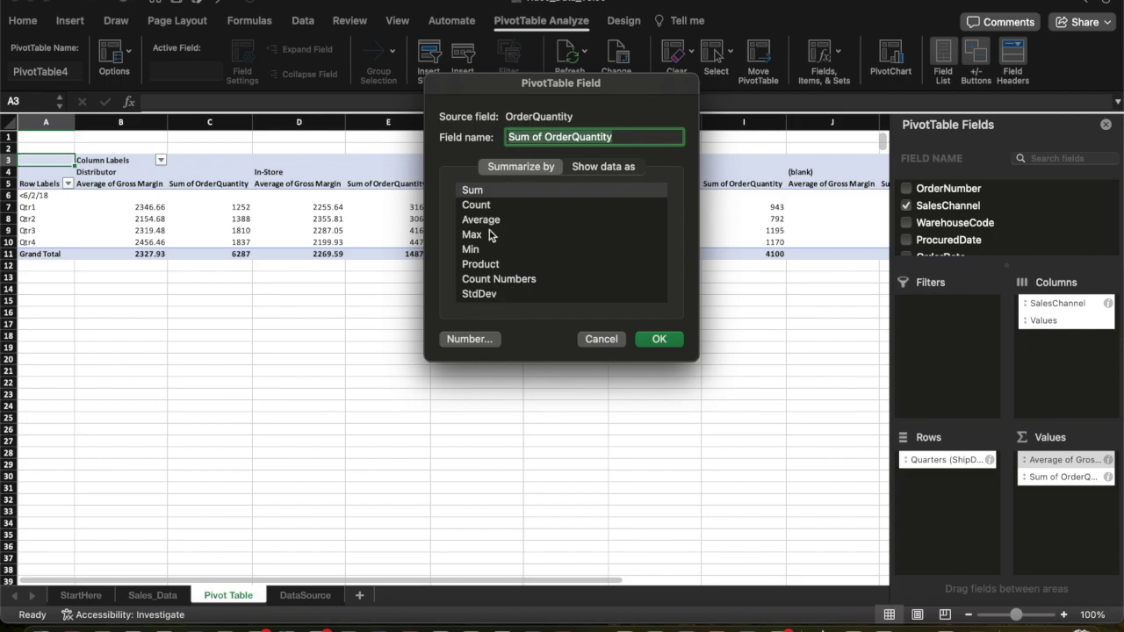
click(468, 345)
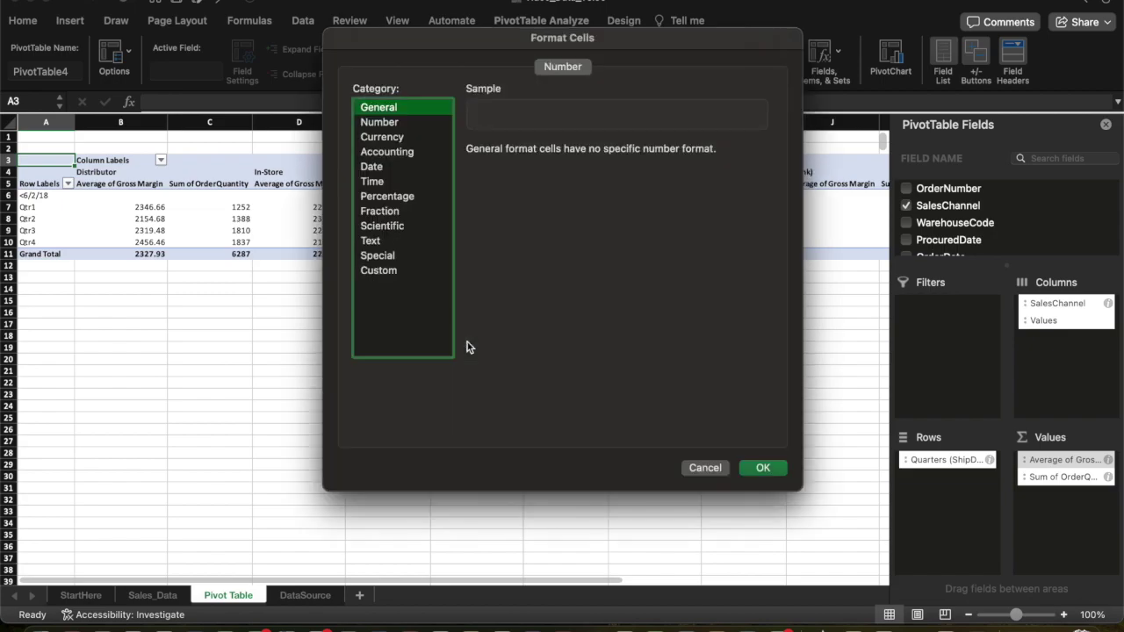
click(395, 127)
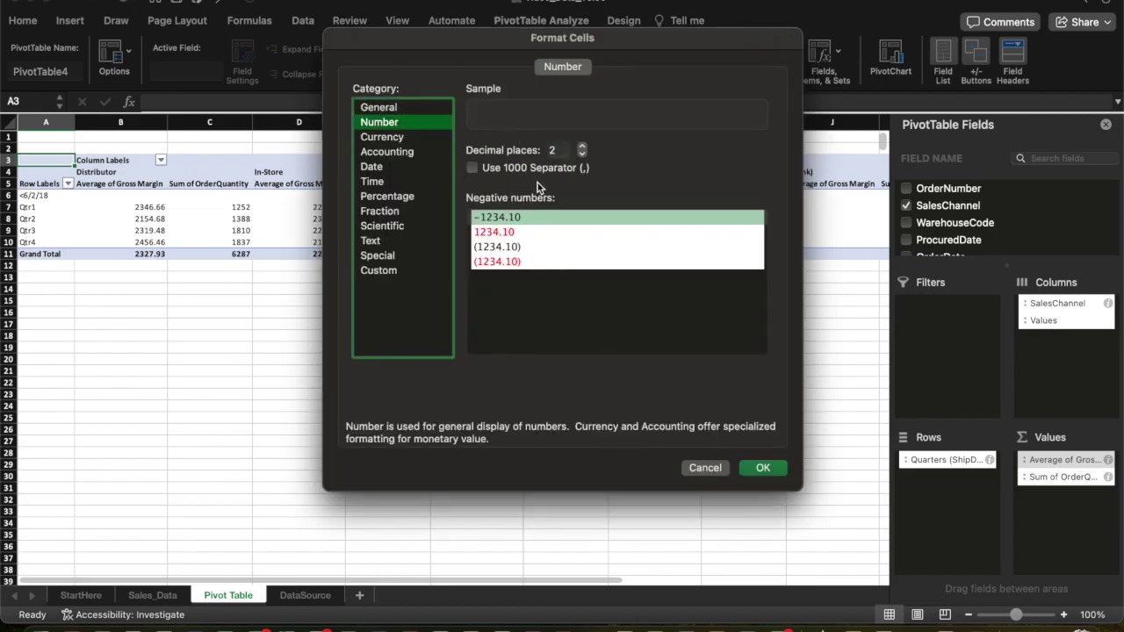
click(561, 148)
key(BackSpace)
text(0)
click(474, 171)
click(472, 169)
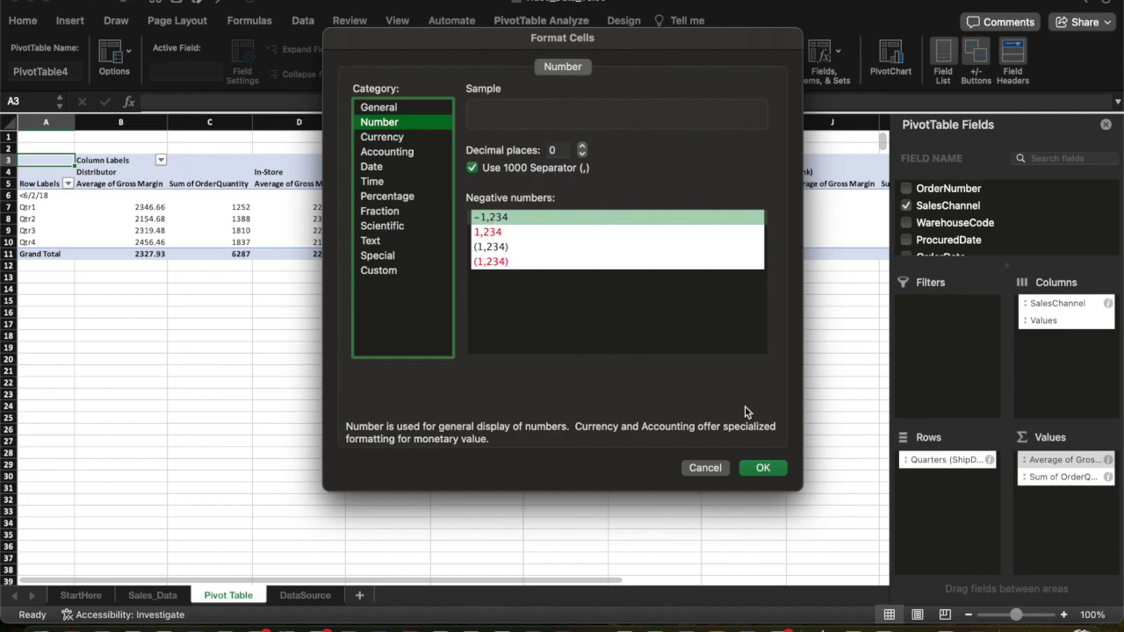
click(761, 468)
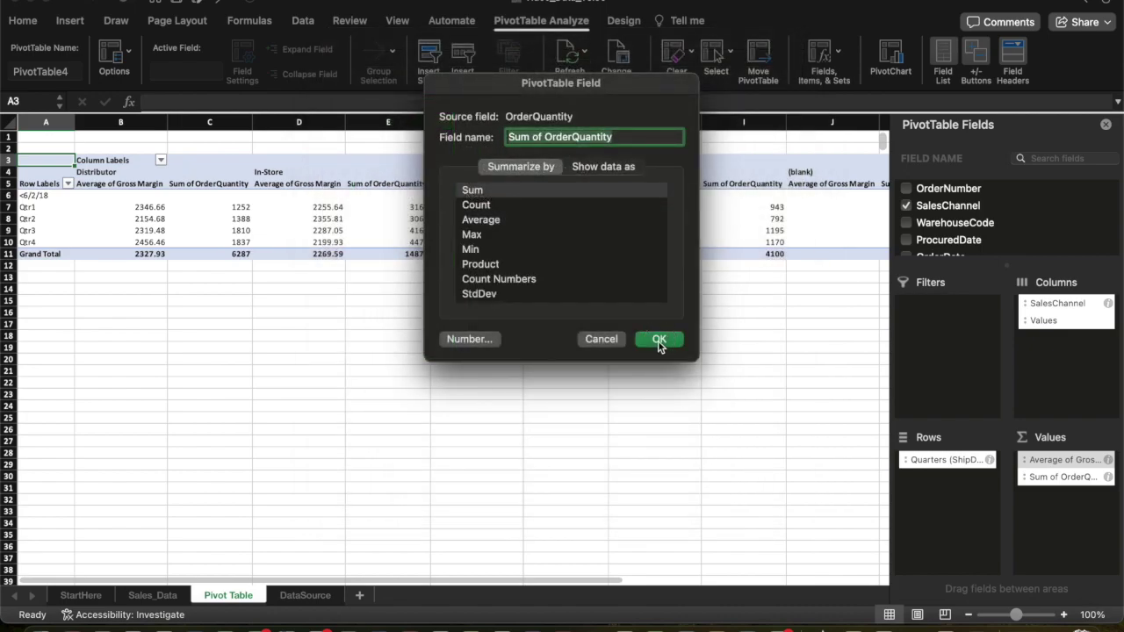
click(659, 339)
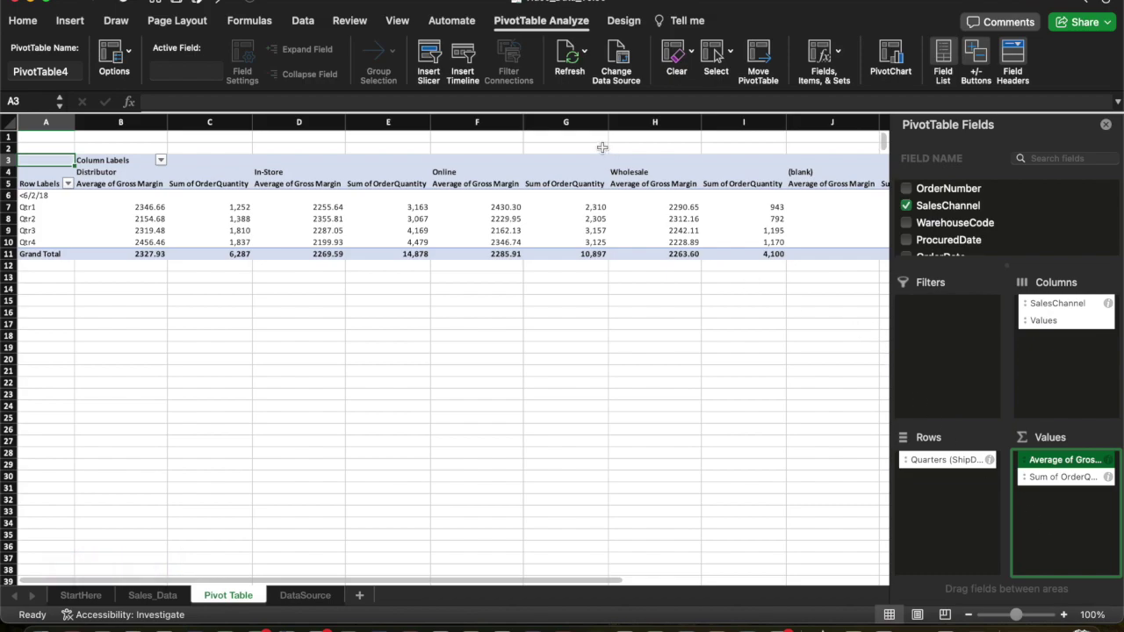
Insert slicers for the SalesChannel and Product fields of the PivotTable
click(429, 60)
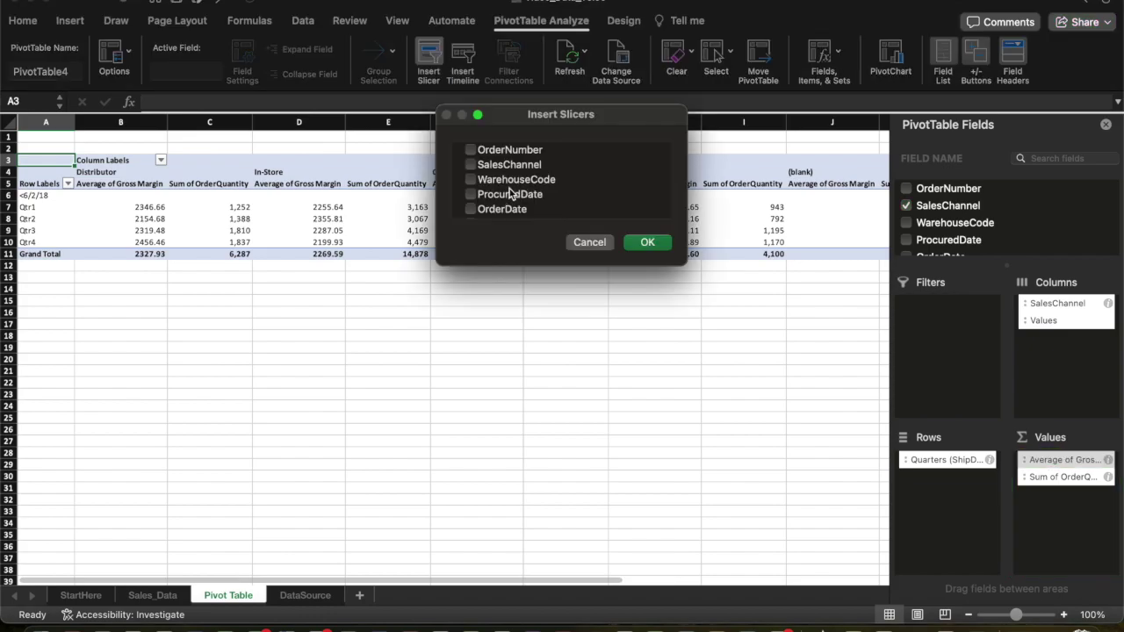
click(470, 164)
scroll(519, 202, down, 1)
scroll(519, 202, down, 5)
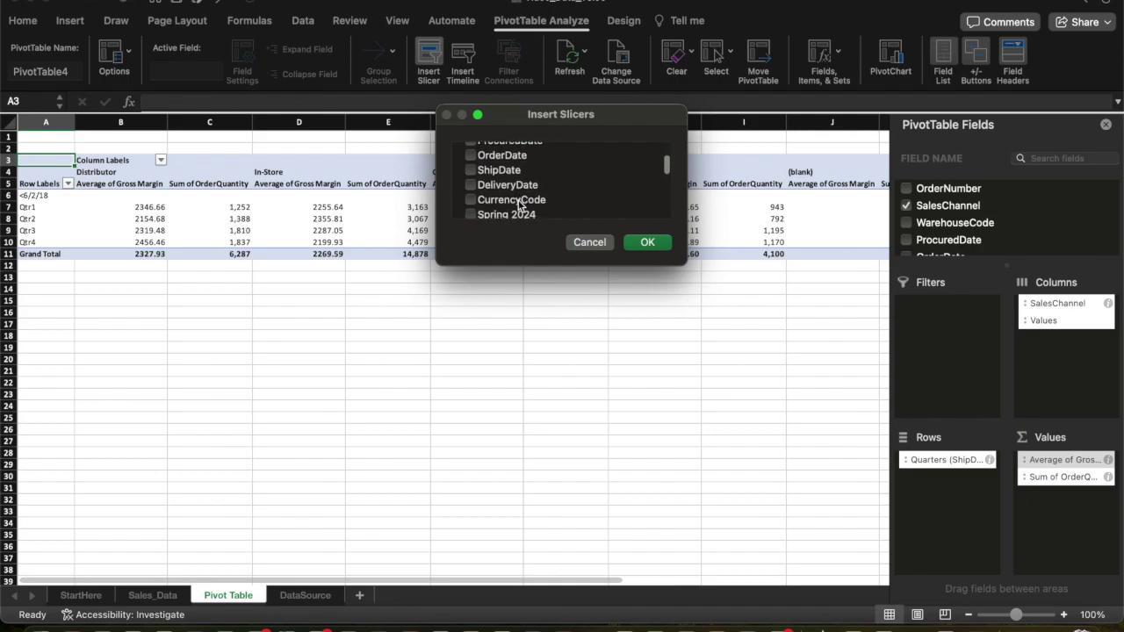
click(472, 193)
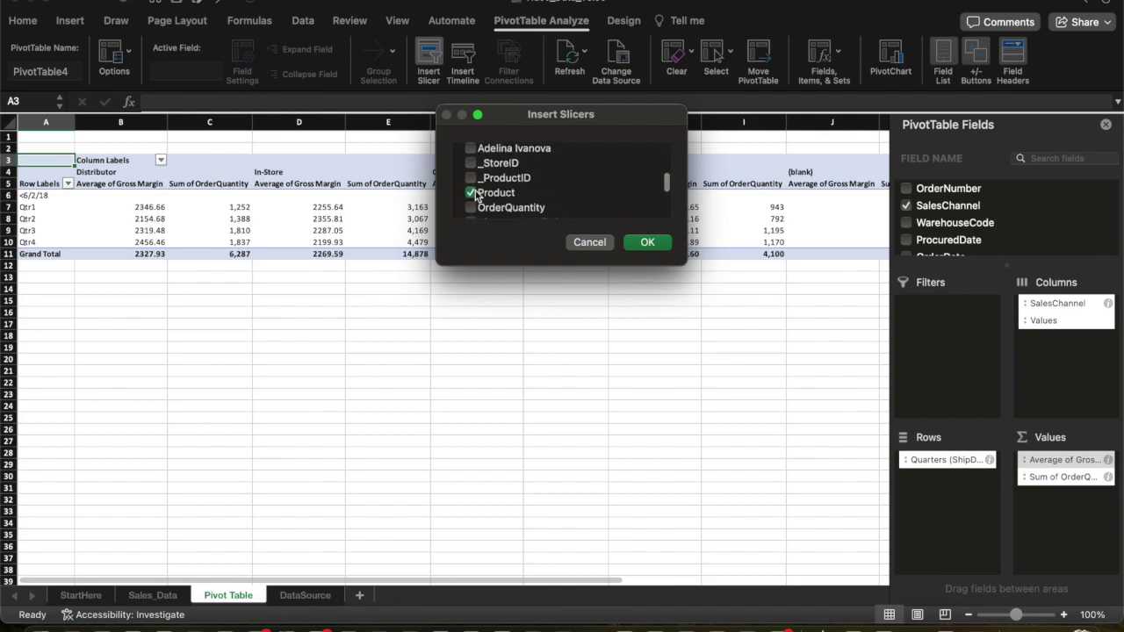
click(647, 244)
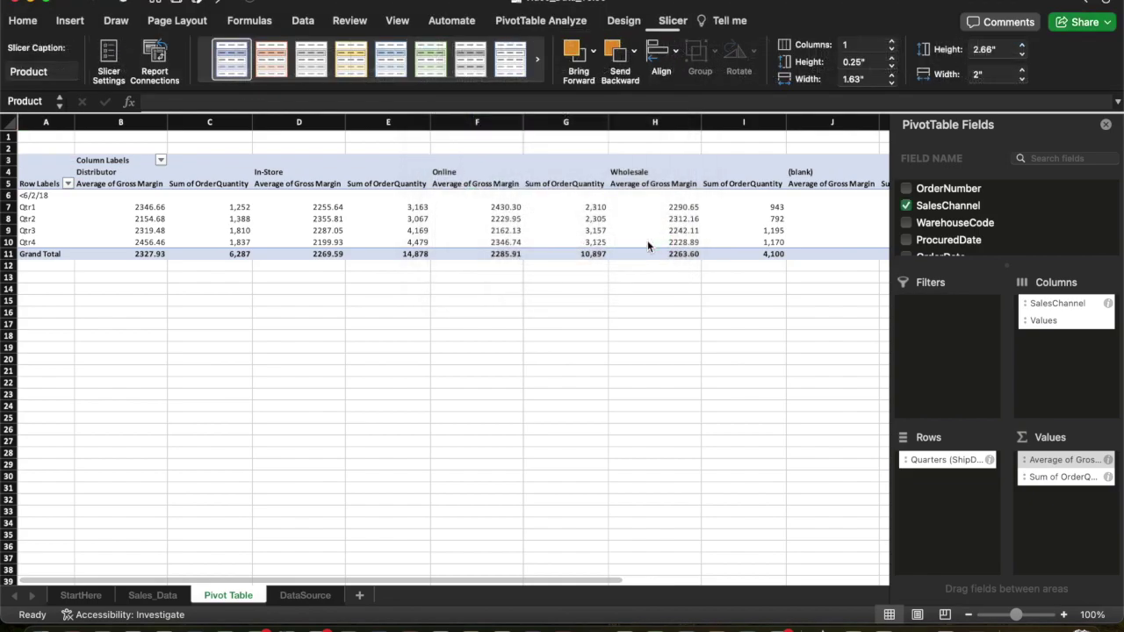
Place the SalesChannel and Product slicers side by side below the PivotTable and filter SalesChannel to Online
drag(436, 280, 145, 278)
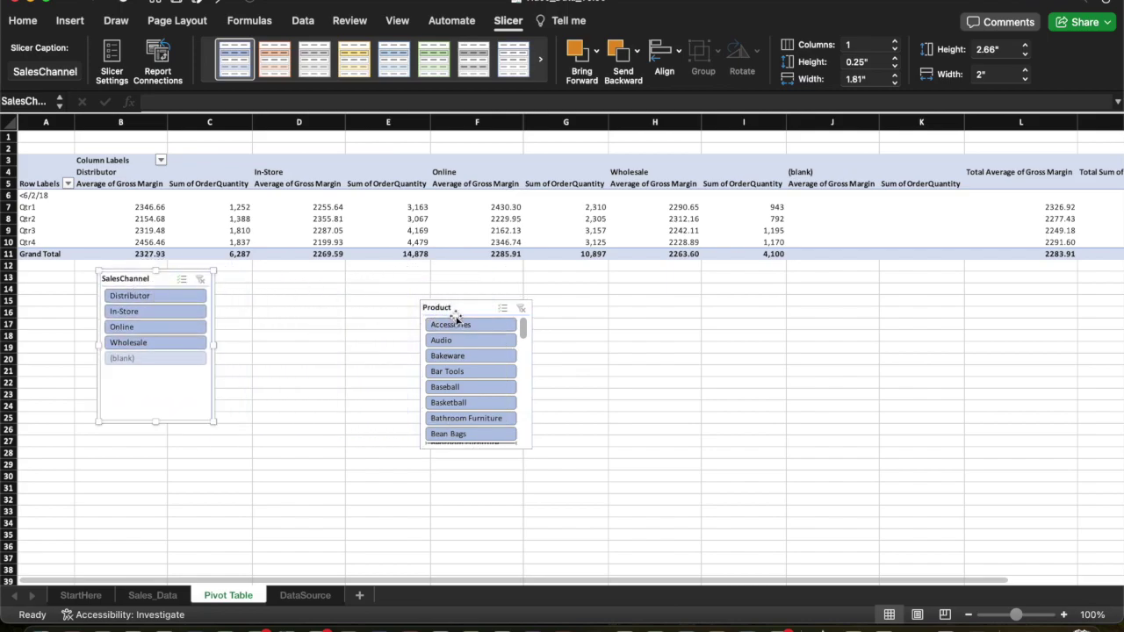
drag(457, 314, 288, 276)
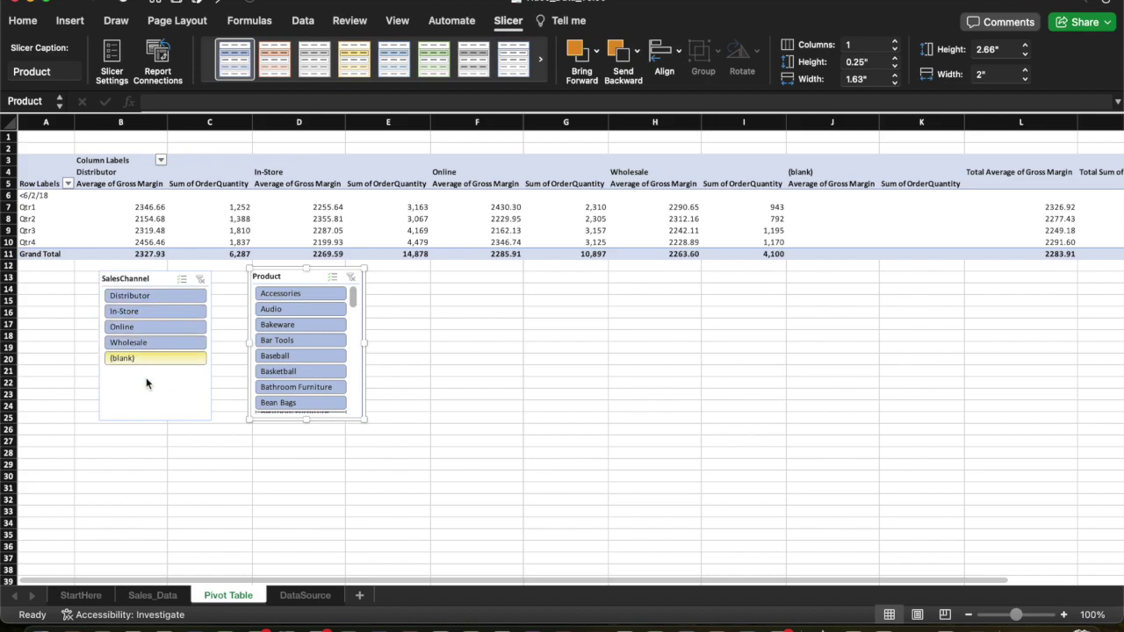
click(142, 328)
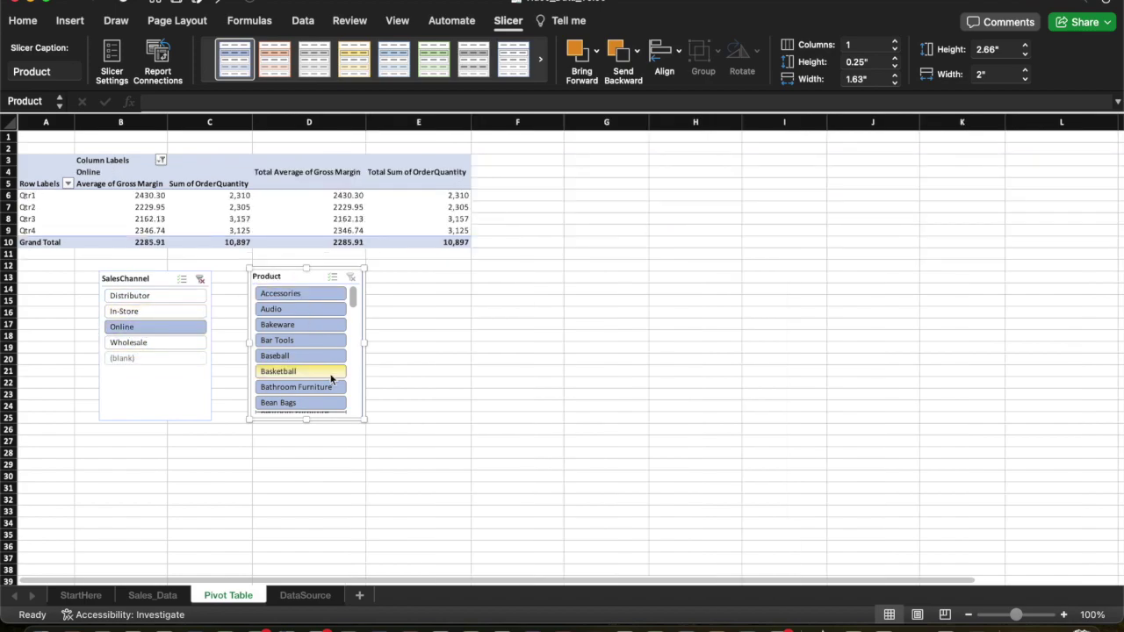
Filter the PivotTable to Sculptures with the Product slicer
scroll(331, 376, down, 5)
scroll(331, 379, up, 3)
drag(350, 257, 345, 336)
click(296, 338)
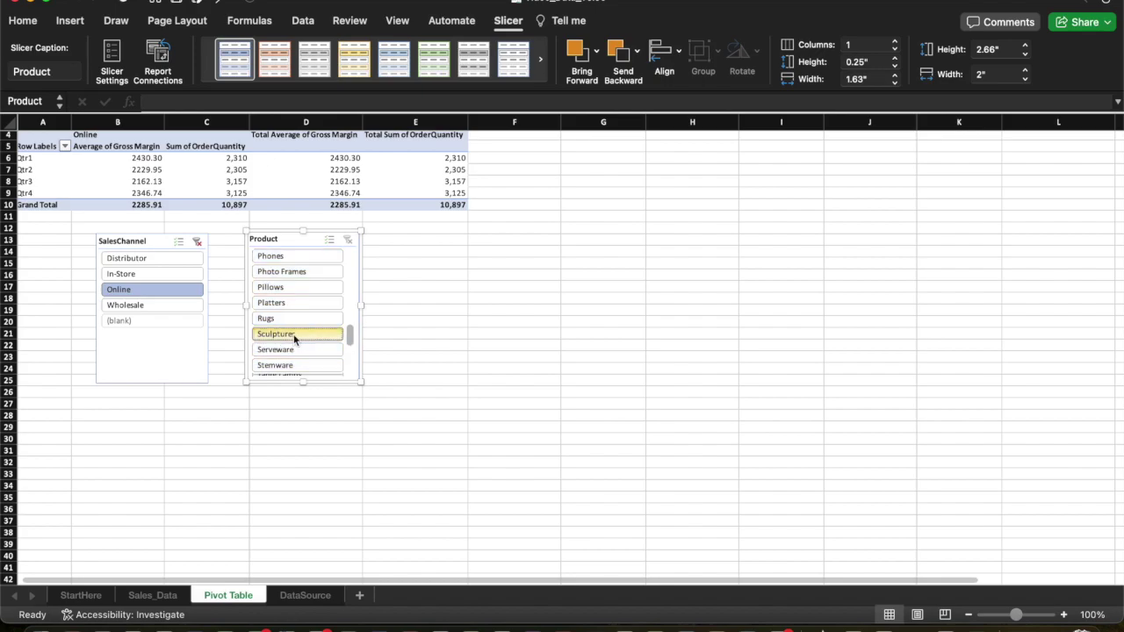
scroll(283, 335, up, 3)
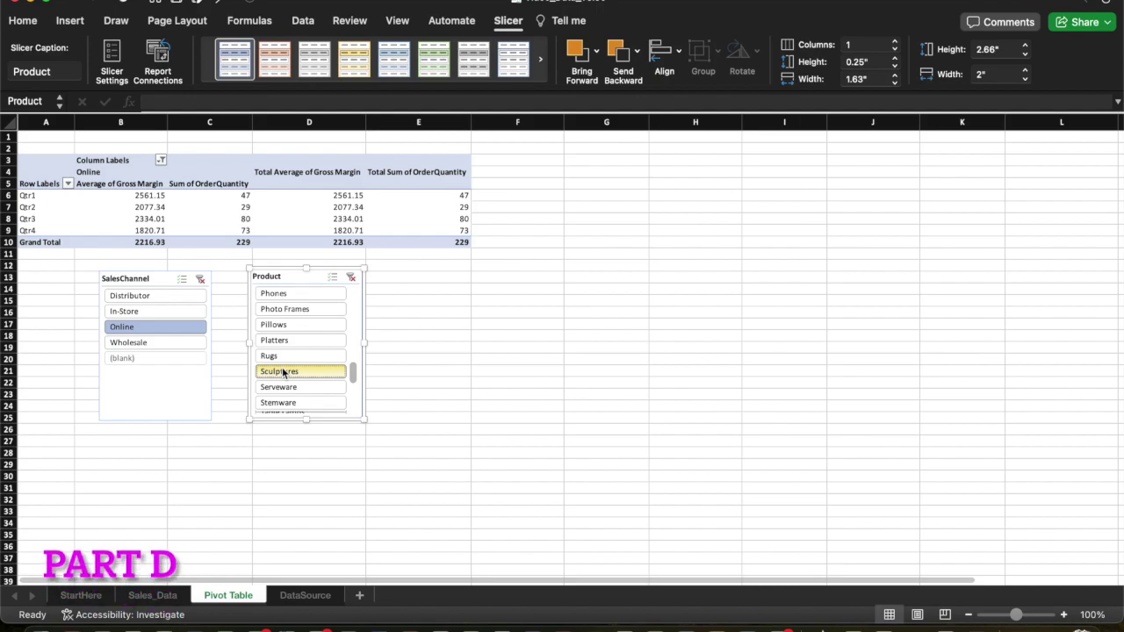
Insert a PivotChart based on the PivotTable and place it to the right of the Product slicer
key(Escape)
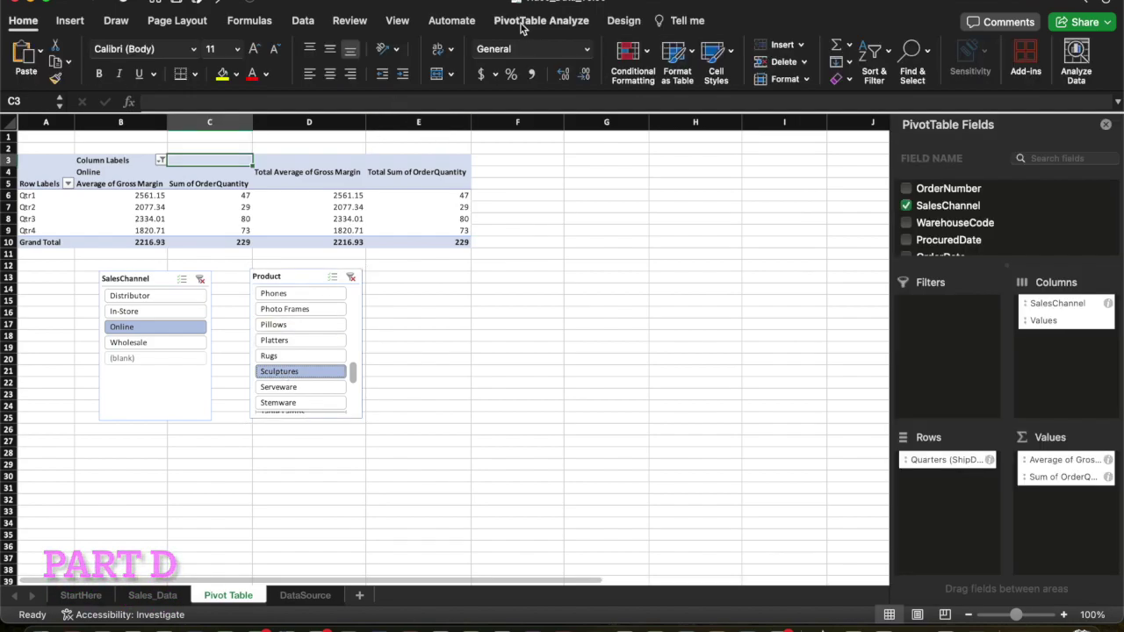
click(520, 21)
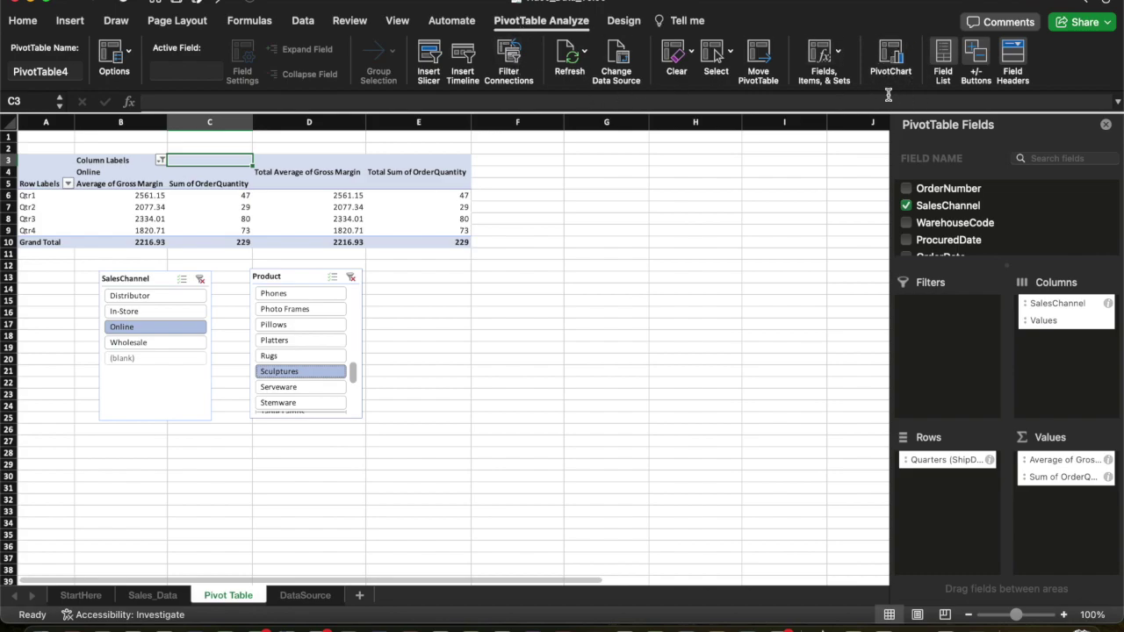
click(893, 56)
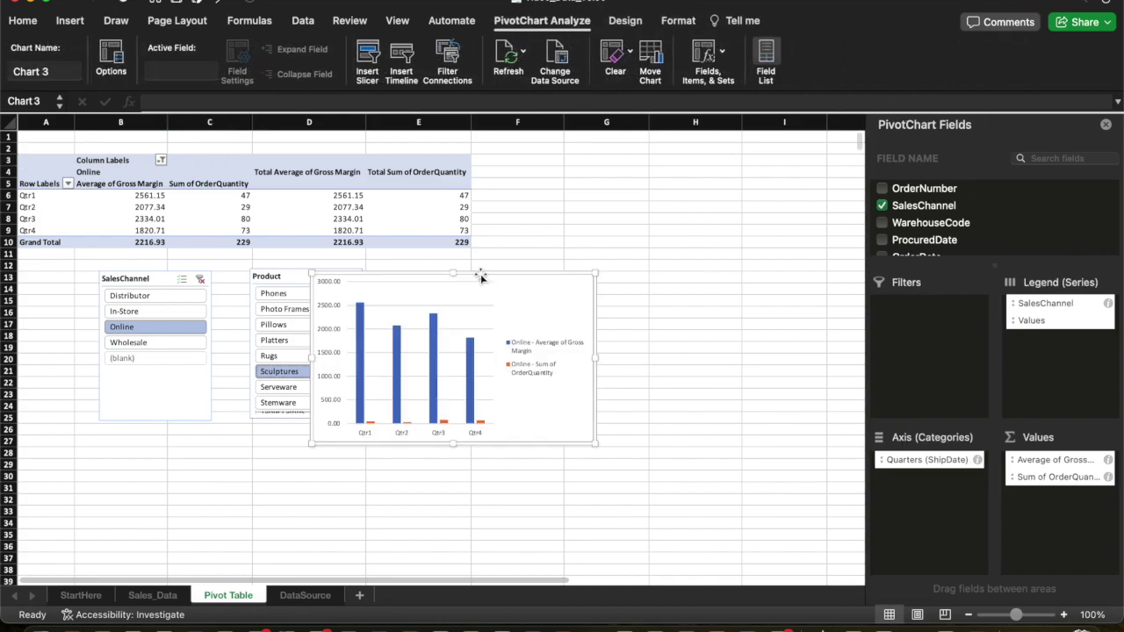
drag(480, 271, 622, 256)
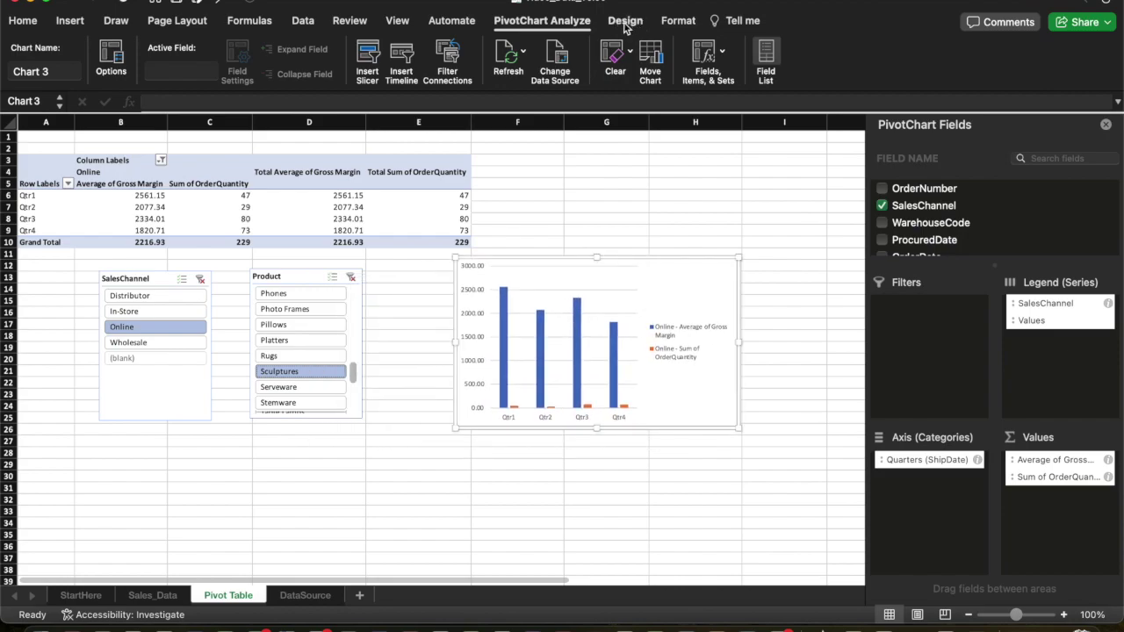
Change the PivotChart to a combo chart with gross margin as columns and order quantity as a line on a secondary axis
click(625, 26)
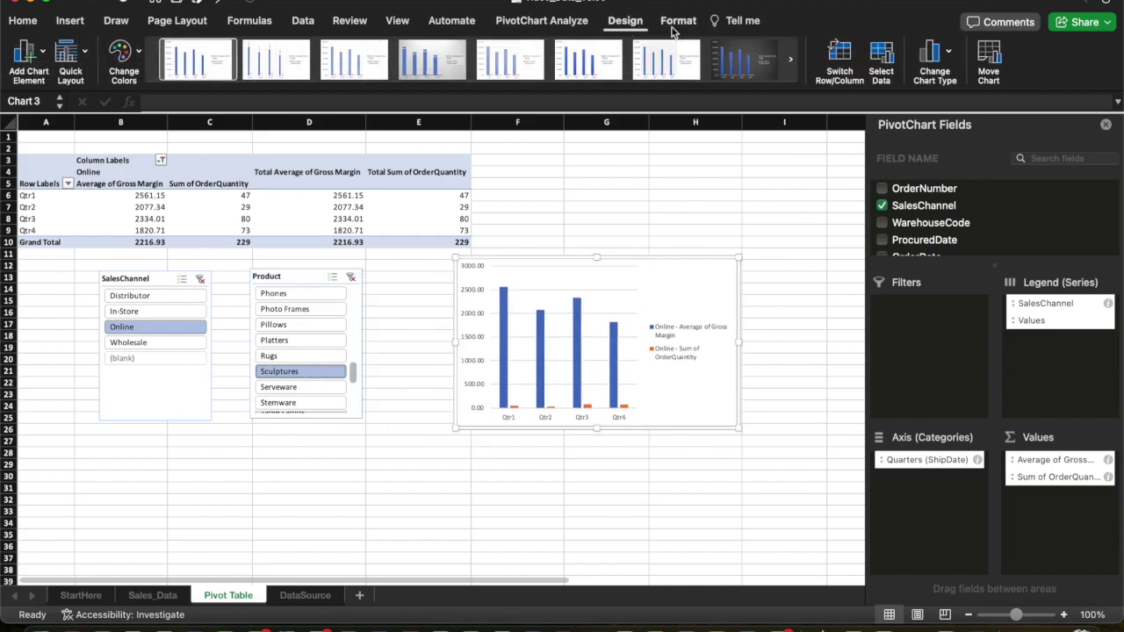
click(948, 57)
mouse_move(939, 76)
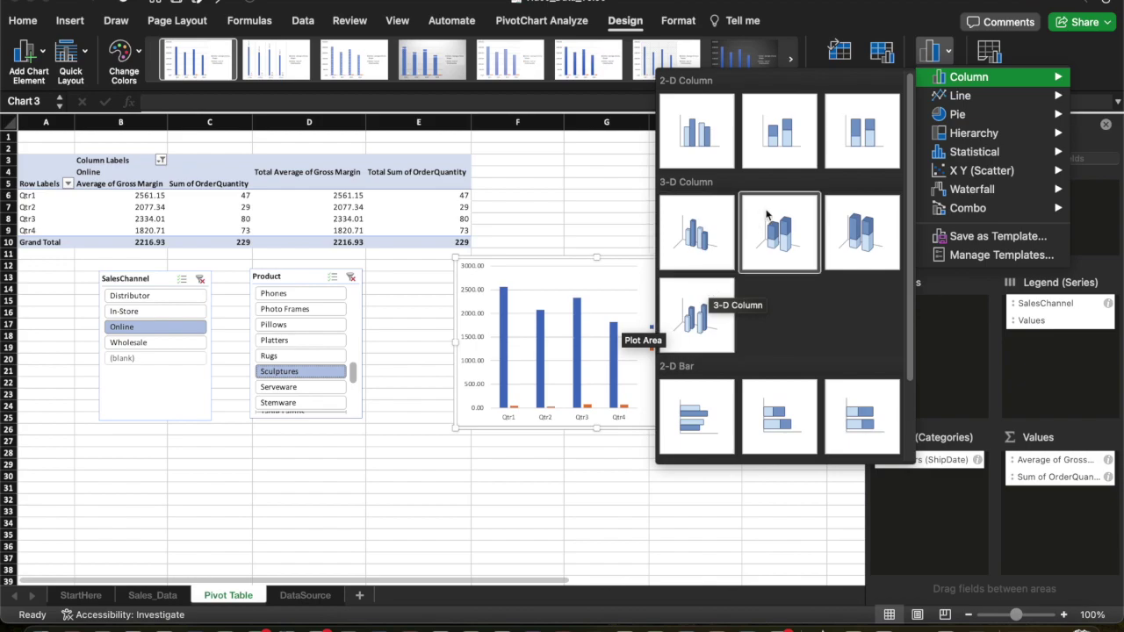
mouse_move(972, 208)
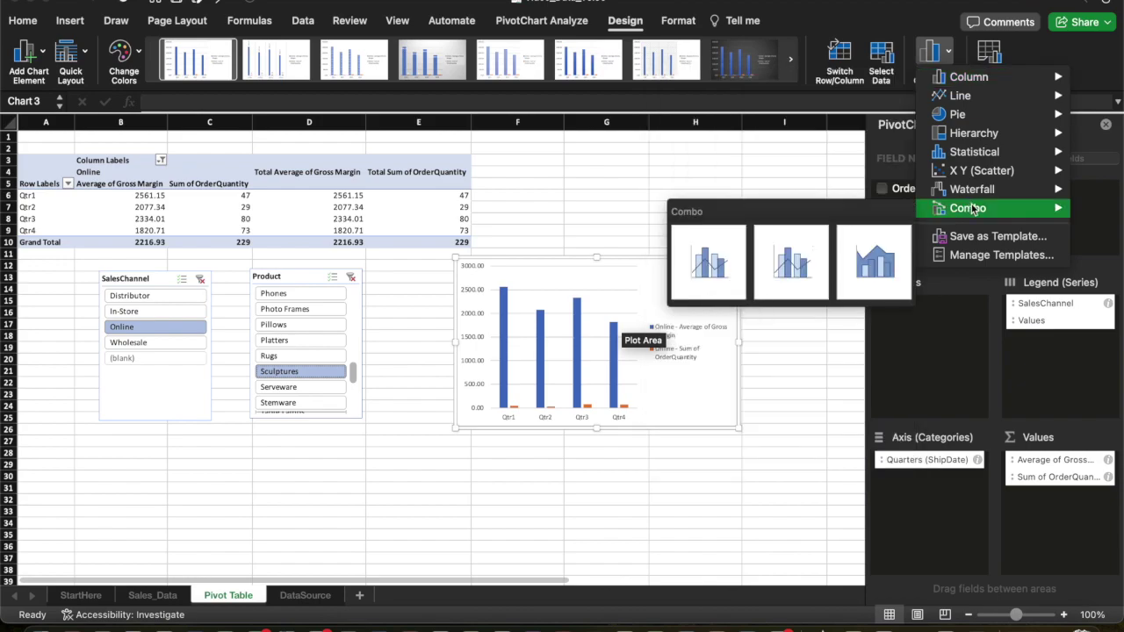
click(790, 264)
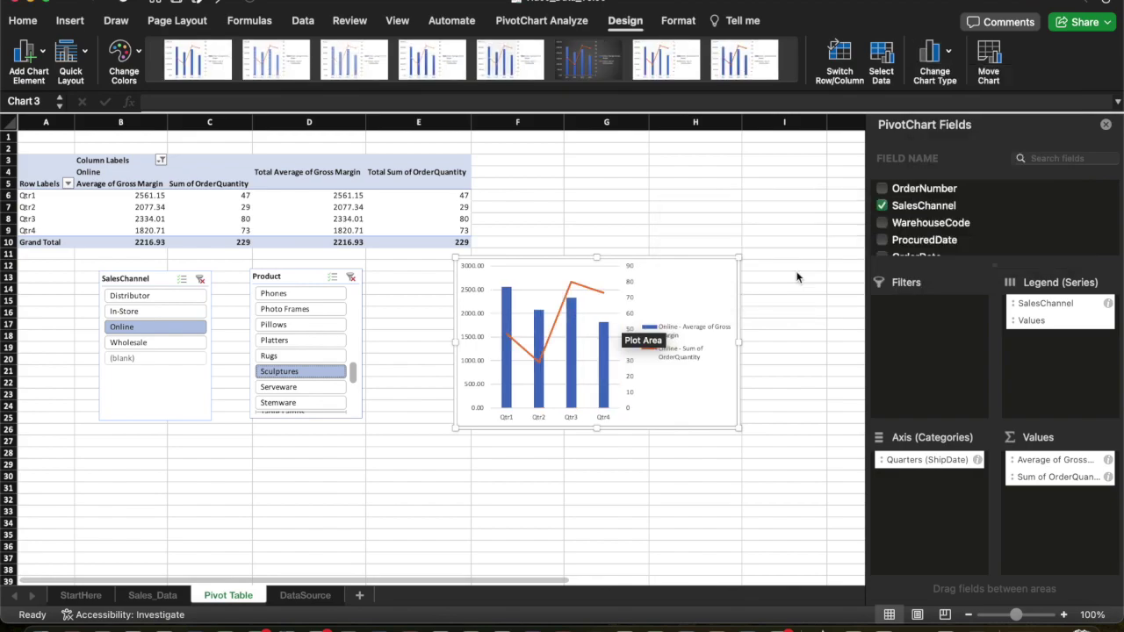
Switch the SalesChannel slicer filter to In-Store
mouse_move(575, 391)
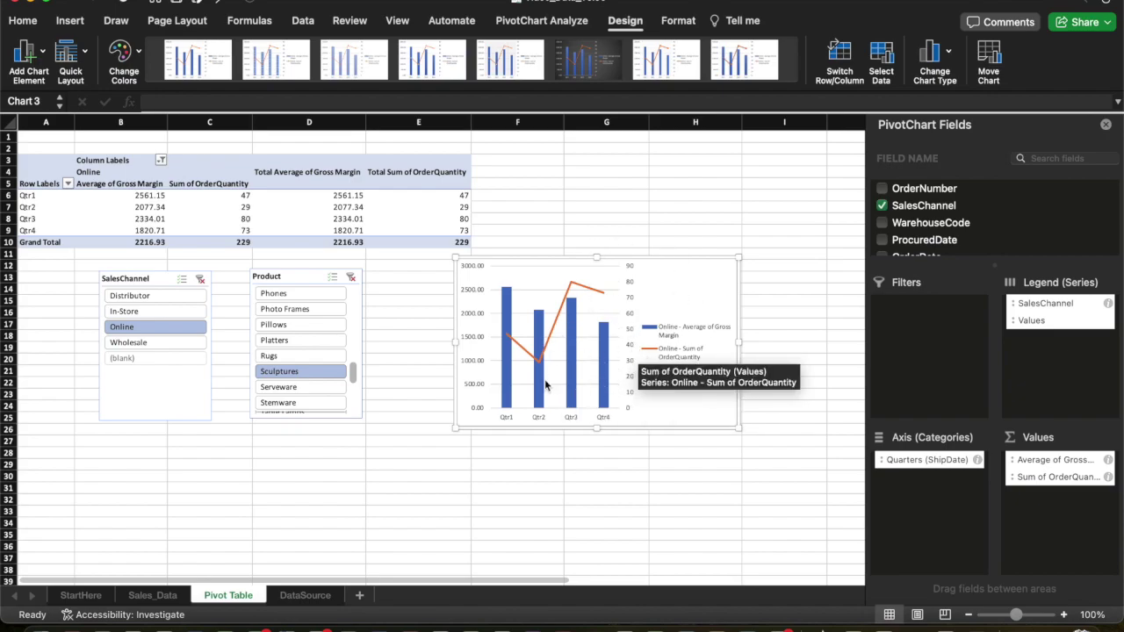
mouse_move(508, 393)
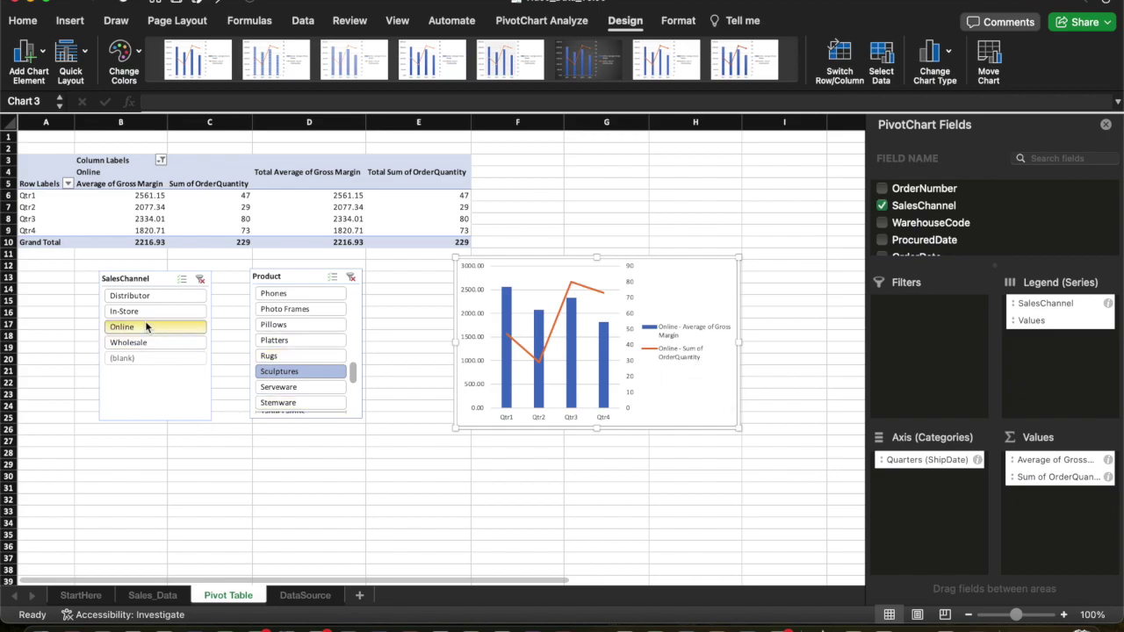
click(139, 312)
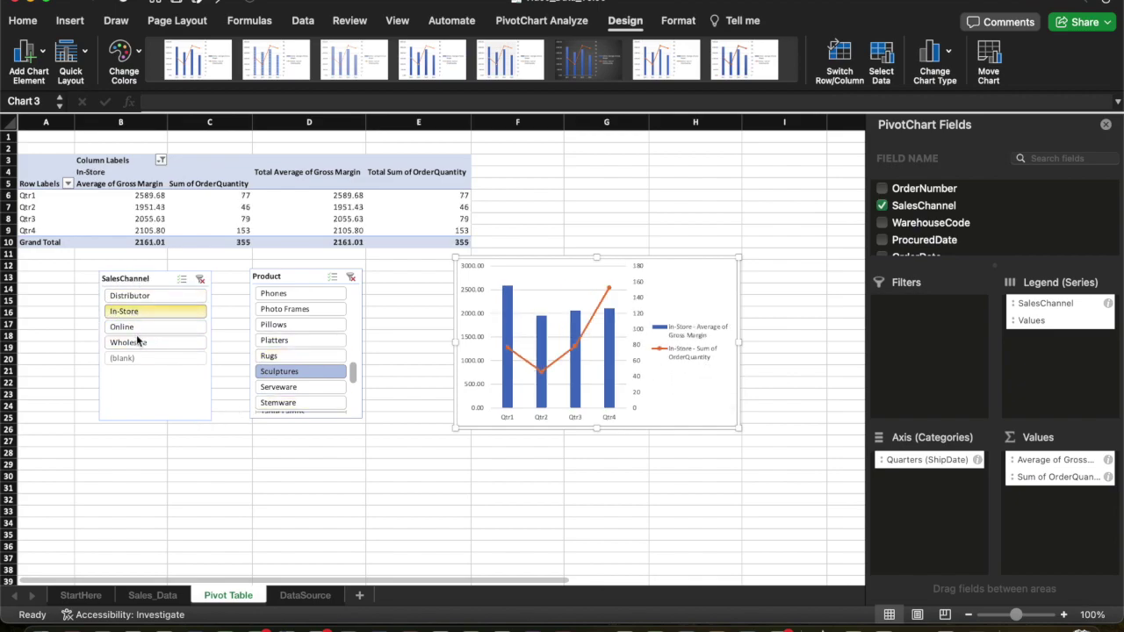